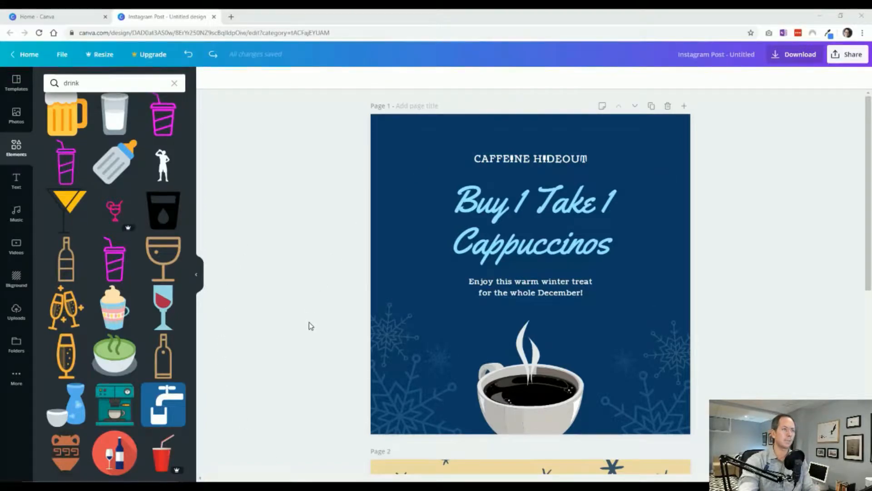
Delete the snowflake graphic from the lower-right corner of the page 1 design.
{"action": "left_click", "coordinate": [643, 361]}
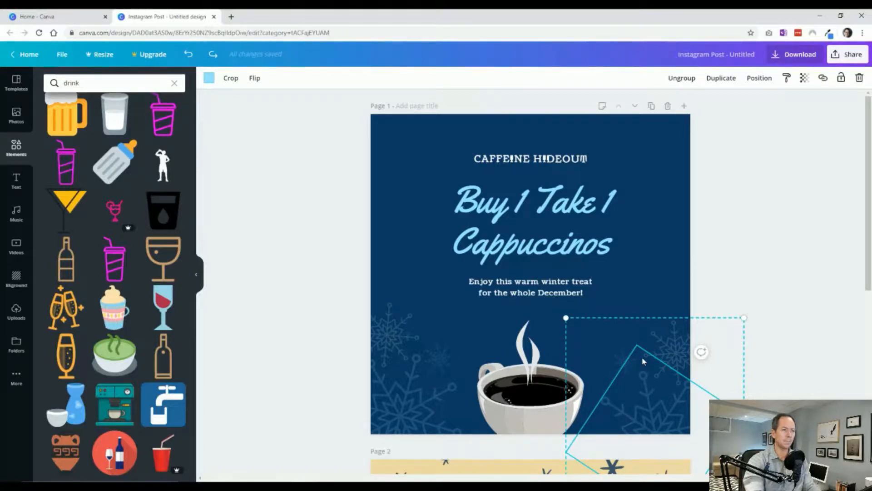
{"action": "left_click", "coordinate": [643, 361]}
{"action": "key", "text": "Delete"}
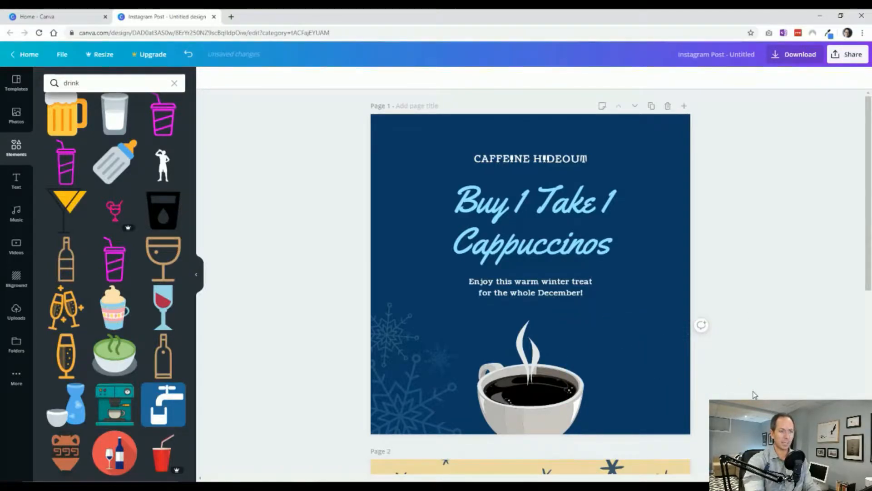
Ungroup the text block and delete the "Enjoy this warm winter treat for the whole December!" text.
{"action": "left_click", "coordinate": [558, 296]}
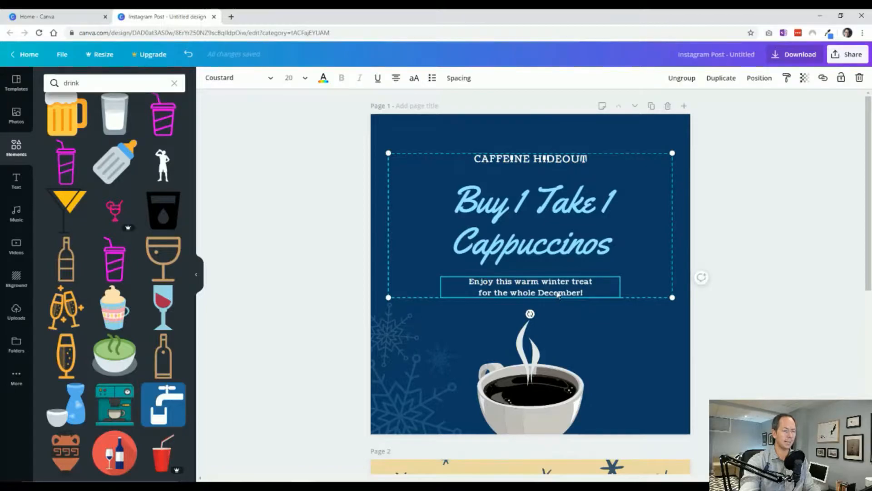
{"action": "right_click", "coordinate": [558, 295]}
{"action": "left_click", "coordinate": [589, 448]}
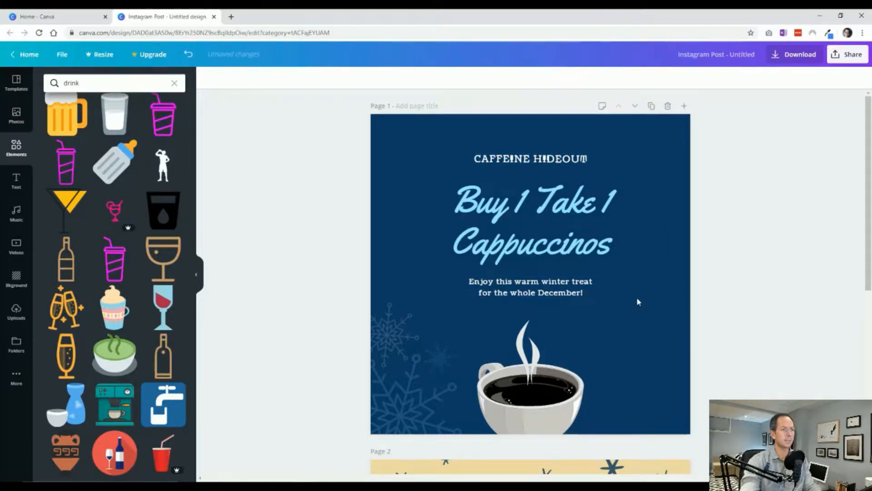
{"action": "left_click", "coordinate": [571, 296]}
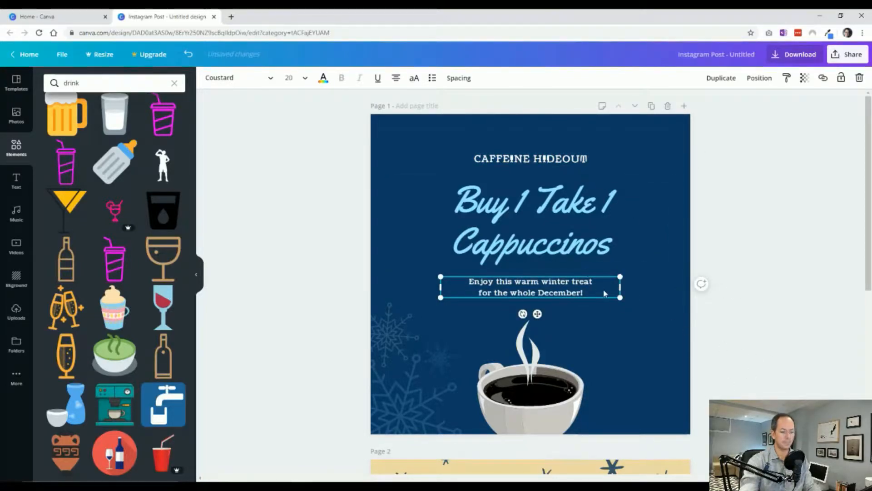
{"action": "key", "text": "Delete"}
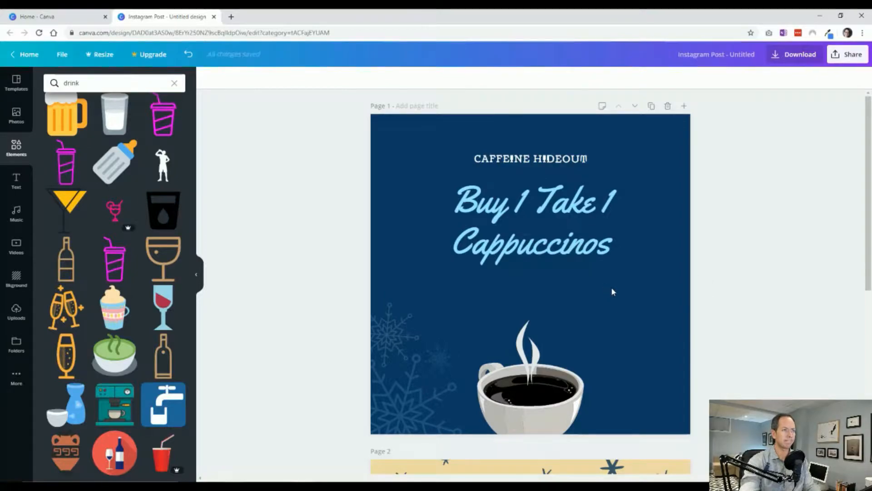
Move the "Buy 1 Take 1 Cappuccinos" heading and CAFFEINE HIDEOUT title slightly lower, and recolor the heading in the brand orange.
{"action": "left_click_drag", "start_coordinate": [591, 245], "coordinate": [591, 266]}
{"action": "left_click_drag", "start_coordinate": [568, 169], "coordinate": [568, 184]}
{"action": "left_click", "coordinate": [573, 218]}
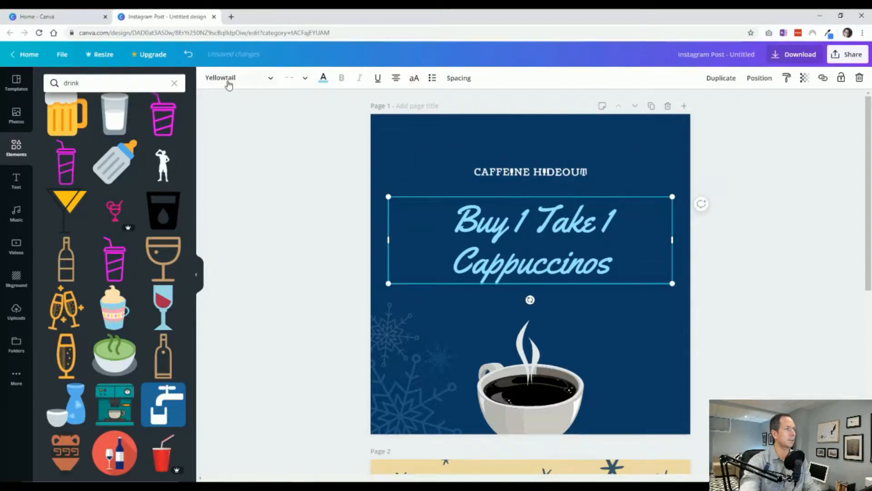
{"action": "left_click", "coordinate": [323, 79]}
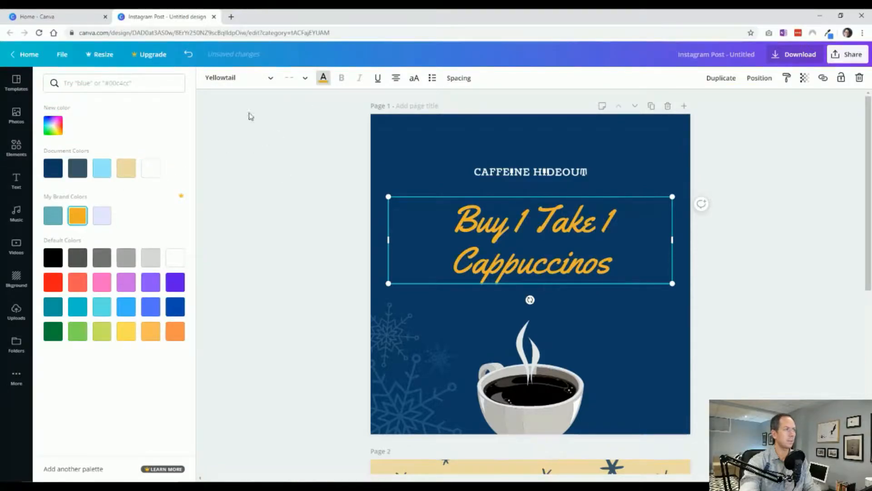
Try the Brusher, Bryndan Write, Buenard and a premium CS Gordon font on the "Buy 1 Take 1 Cappuccinos" heading.
{"action": "left_click", "coordinate": [227, 79]}
{"action": "scroll", "coordinate": [87, 285], "scroll_direction": "down", "scroll_amount": 15}
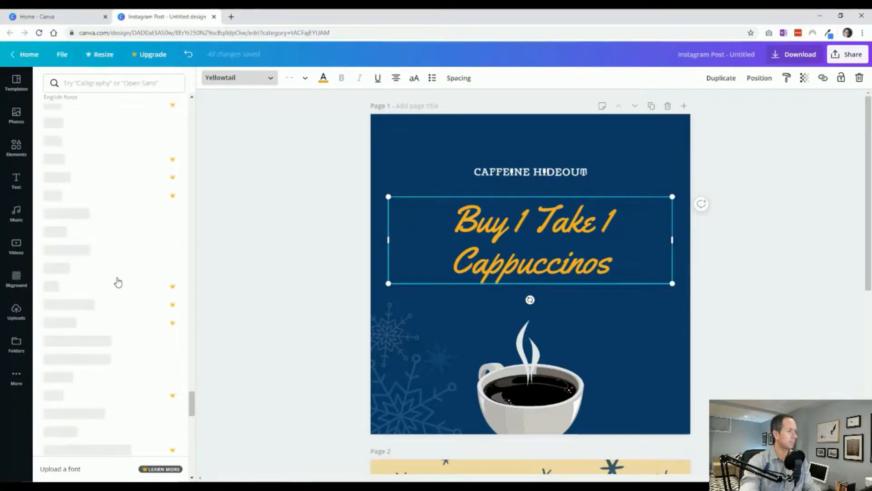
{"action": "scroll", "coordinate": [122, 270], "scroll_direction": "up", "scroll_amount": 2}
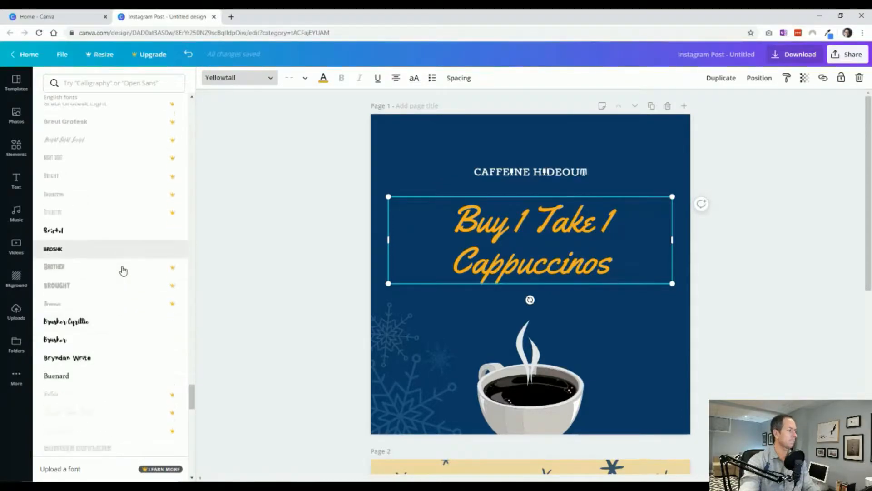
{"action": "left_click", "coordinate": [100, 278]}
{"action": "left_click", "coordinate": [93, 294]}
{"action": "left_click", "coordinate": [92, 310]}
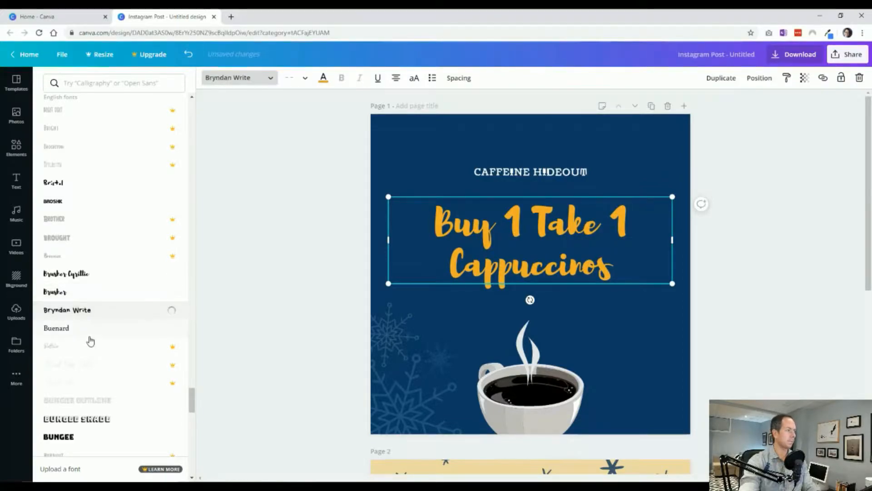
{"action": "left_click", "coordinate": [91, 330]}
{"action": "scroll", "coordinate": [98, 330], "scroll_direction": "down", "scroll_amount": 4}
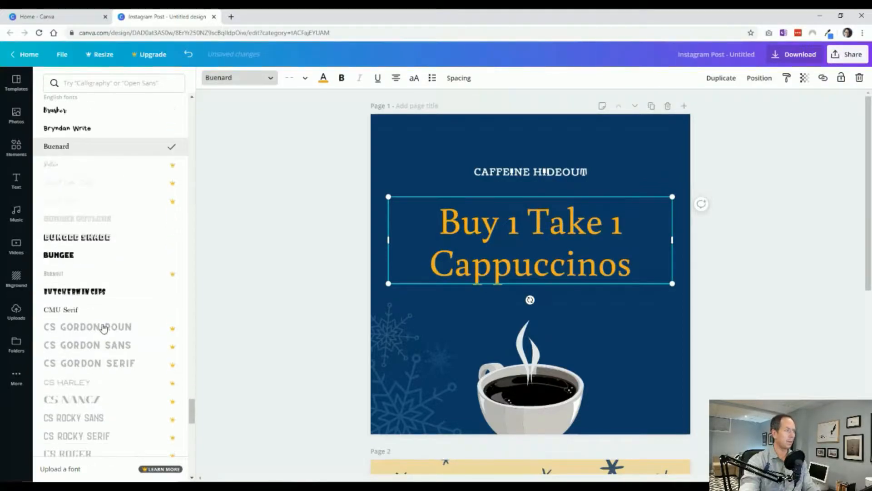
{"action": "left_click", "coordinate": [98, 328]}
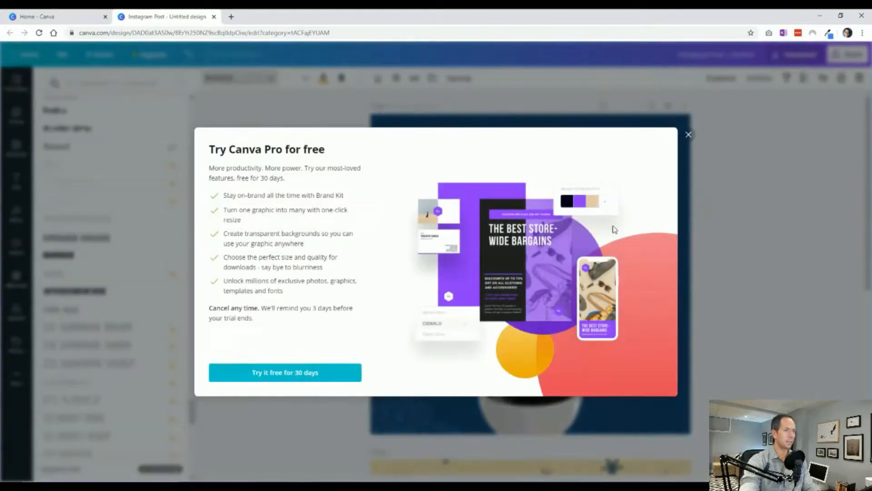
{"action": "left_click", "coordinate": [688, 134]}
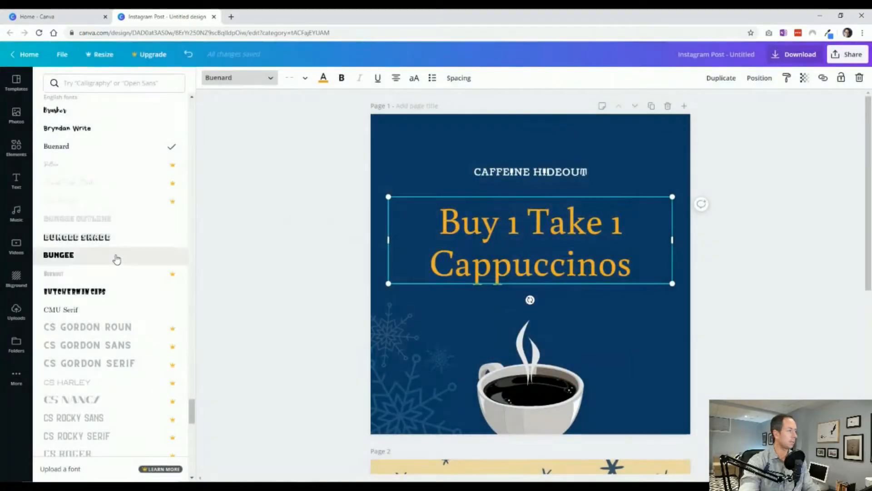
Try the Cairo Bold and Cabin SemiBold fonts on the heading and settle on Cabin Sketch.
{"action": "scroll", "coordinate": [109, 290], "scroll_direction": "down", "scroll_amount": 8}
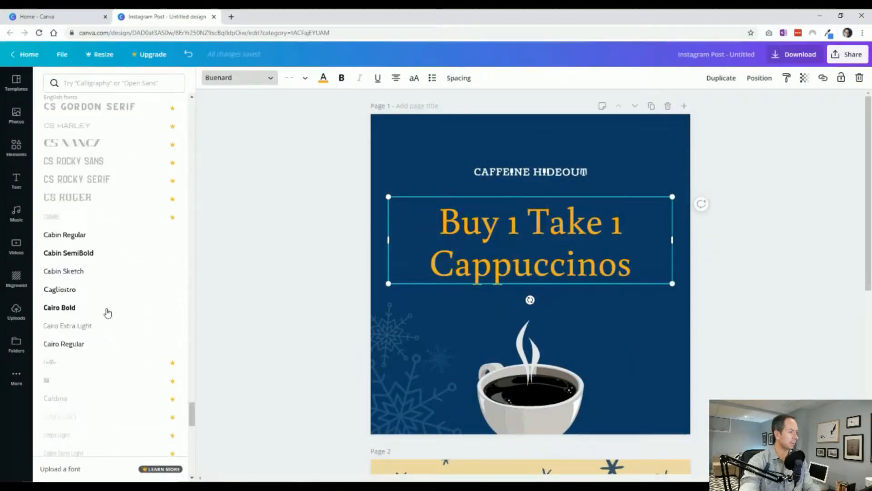
{"action": "left_click", "coordinate": [98, 201]}
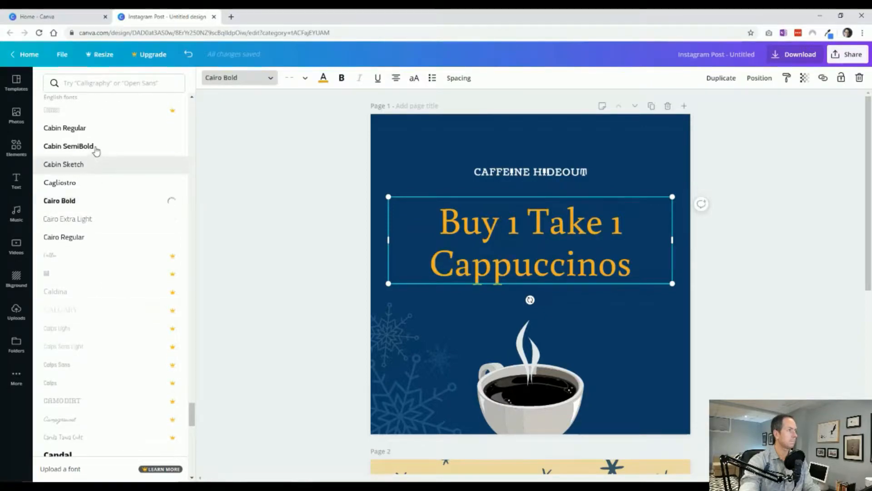
{"action": "left_click", "coordinate": [96, 148]}
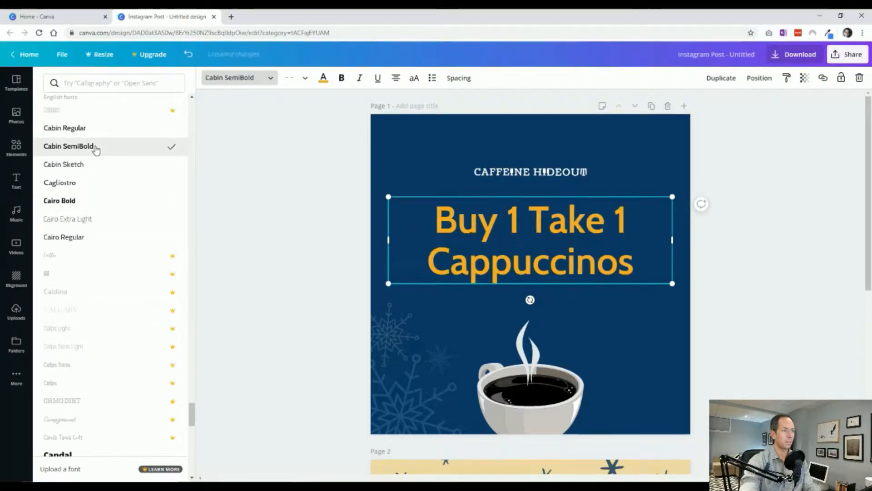
{"action": "left_click", "coordinate": [95, 165]}
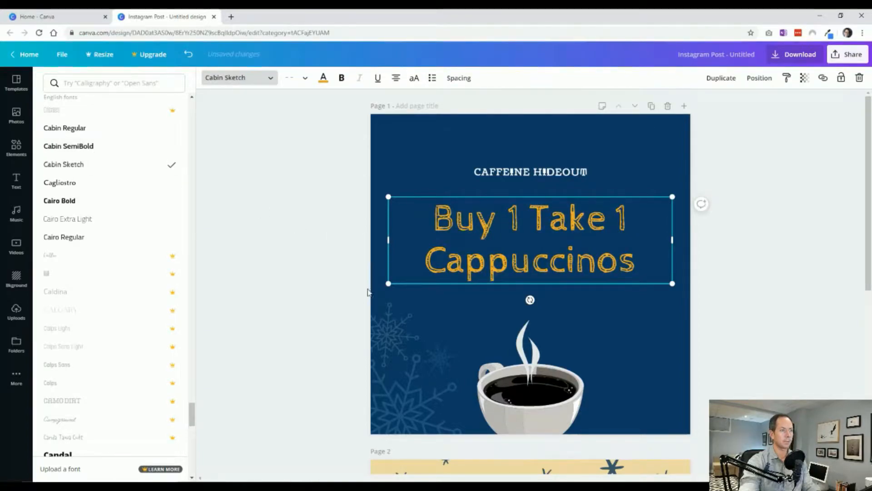
Tighten the heading's line height slightly and enlarge its text box to about 1,107 by 315.
{"action": "left_click", "coordinate": [458, 79]}
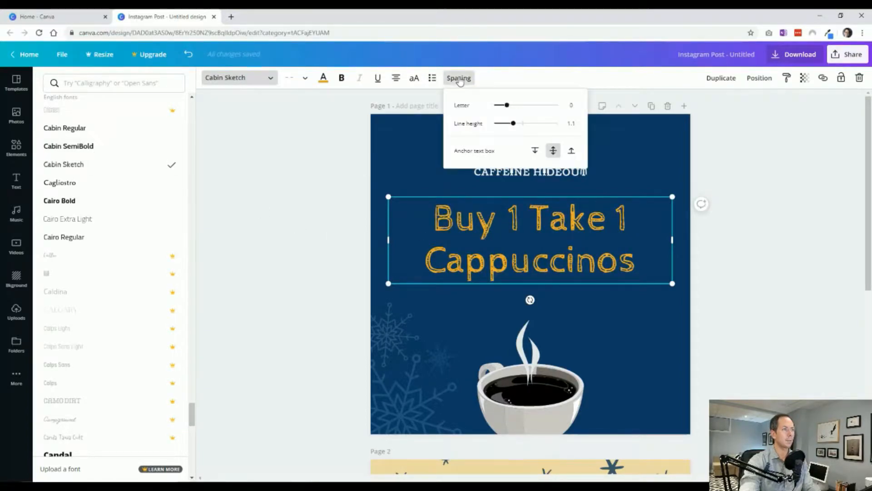
{"action": "left_click_drag", "start_coordinate": [513, 123], "coordinate": [508, 128]}
{"action": "left_click", "coordinate": [305, 268]}
{"action": "left_click_drag", "start_coordinate": [389, 281], "coordinate": [370, 295]}
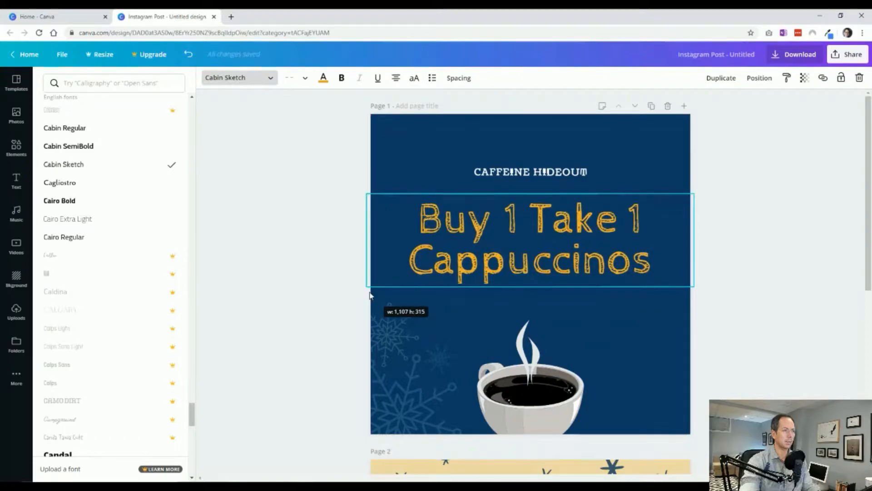
{"action": "left_click", "coordinate": [701, 198]}
Search the elements for "line" and place the rough red brush line between the heading and the coffee cup.
{"action": "double_click", "coordinate": [78, 83]}
{"action": "type", "text": "line"}
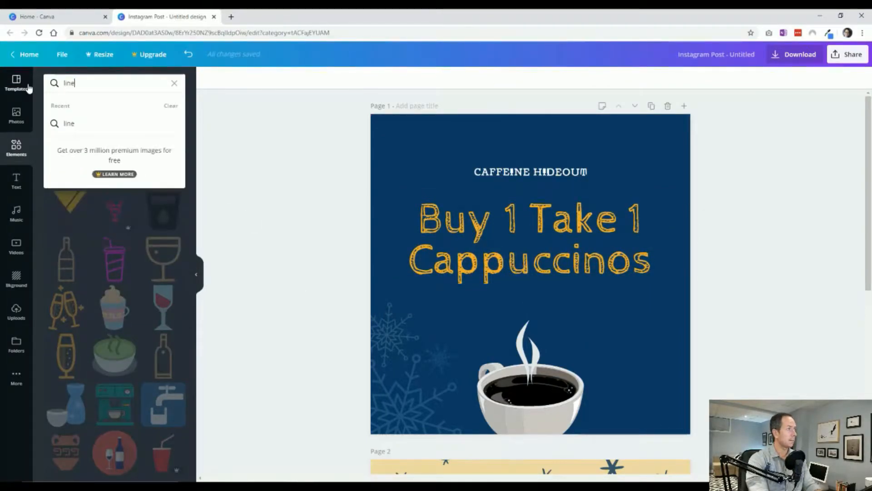
{"action": "key", "text": "Return"}
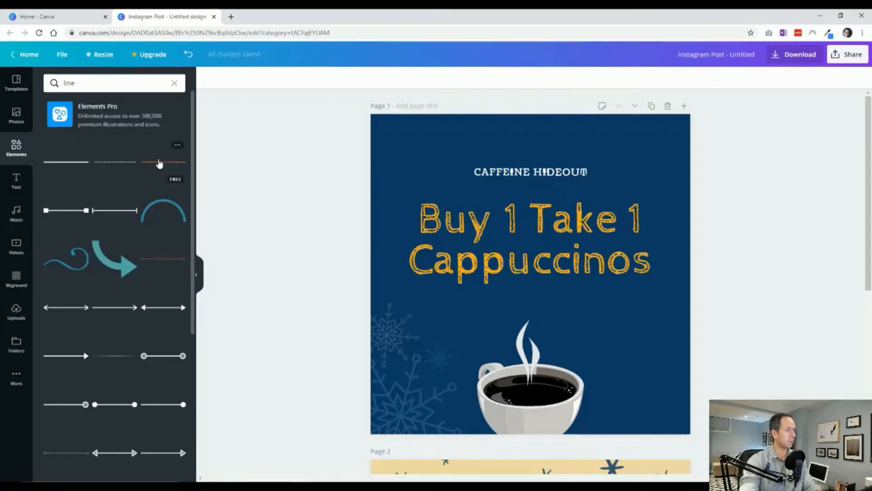
{"action": "left_click", "coordinate": [159, 164]}
{"action": "left_click_drag", "start_coordinate": [531, 272], "coordinate": [530, 300]}
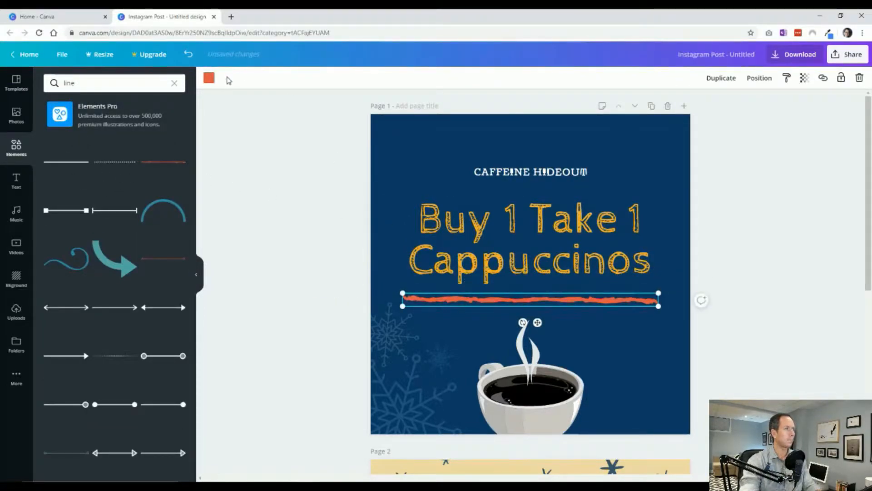
Recolor the brush line in the heading's orange and place a copy of it just above the heading.
{"action": "left_click", "coordinate": [209, 78]}
{"action": "left_click", "coordinate": [173, 169]}
{"action": "left_click", "coordinate": [445, 302]}
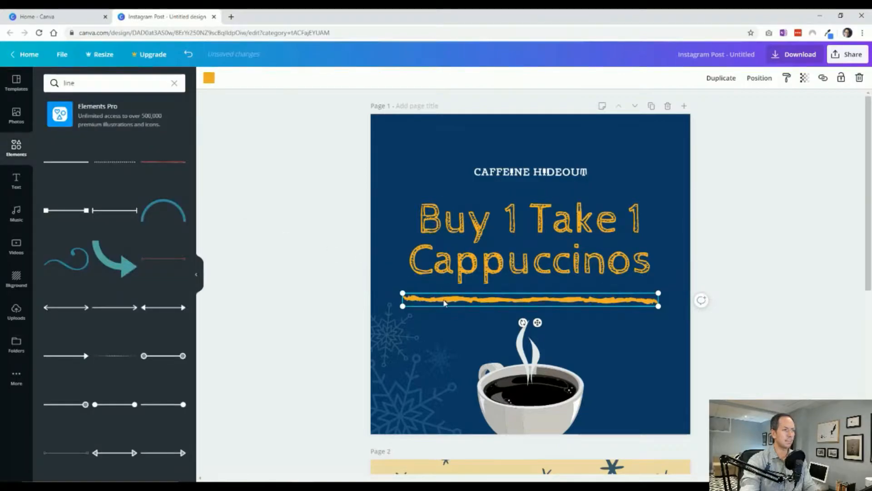
{"action": "left_click_drag", "start_coordinate": [420, 299], "coordinate": [435, 199]}
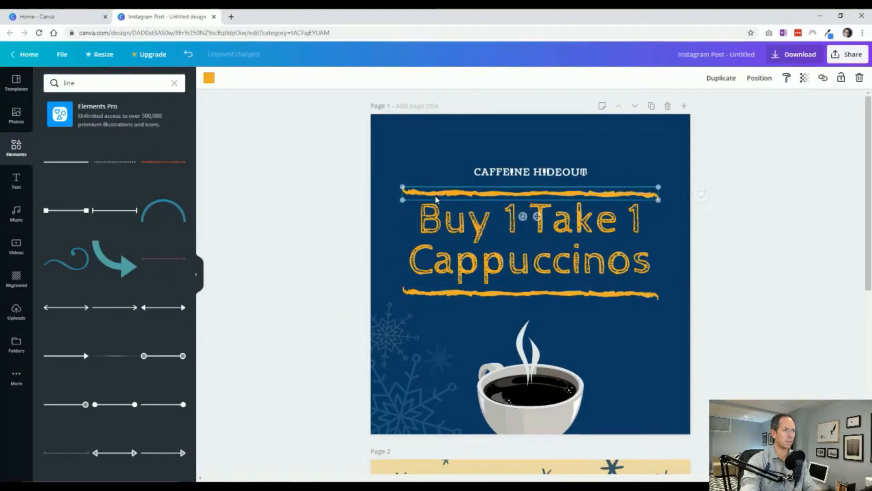
{"action": "left_click", "coordinate": [277, 247]}
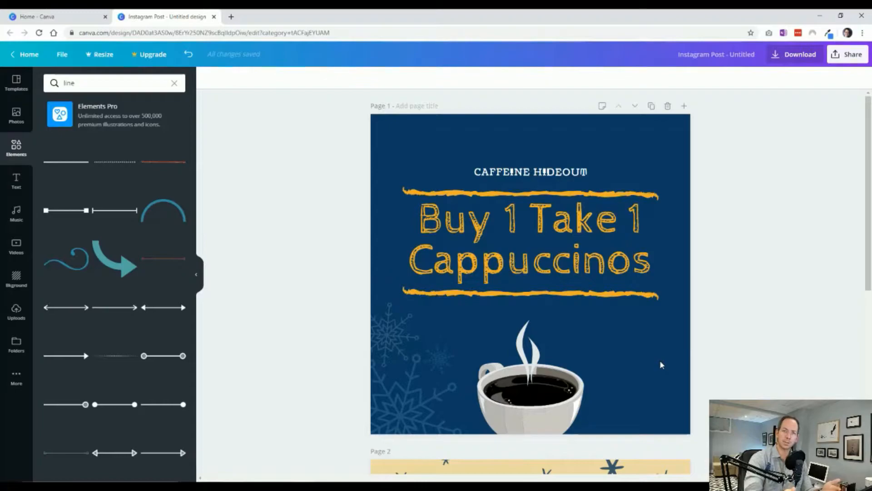
Select both brush lines, the heading and the CAFFEINE HIDEOUT title together, and clear the selection without changing anything.
{"action": "left_click", "coordinate": [622, 295]}
{"action": "left_click", "coordinate": [639, 278], "text": "shift"}
{"action": "left_click", "coordinate": [605, 193], "text": "shift"}
{"action": "left_click", "coordinate": [582, 174], "text": "shift"}
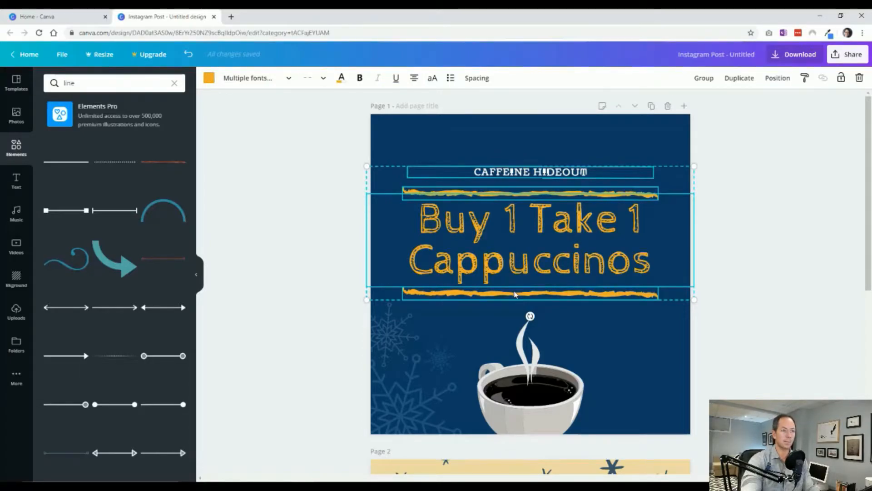
{"action": "right_click", "coordinate": [531, 265]}
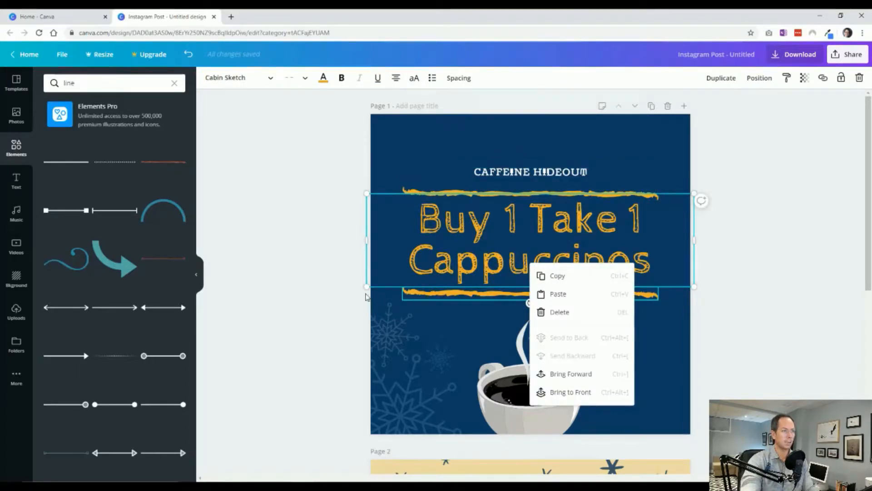
{"action": "left_click", "coordinate": [486, 293], "text": "shift"}
{"action": "left_click", "coordinate": [492, 194], "text": "shift"}
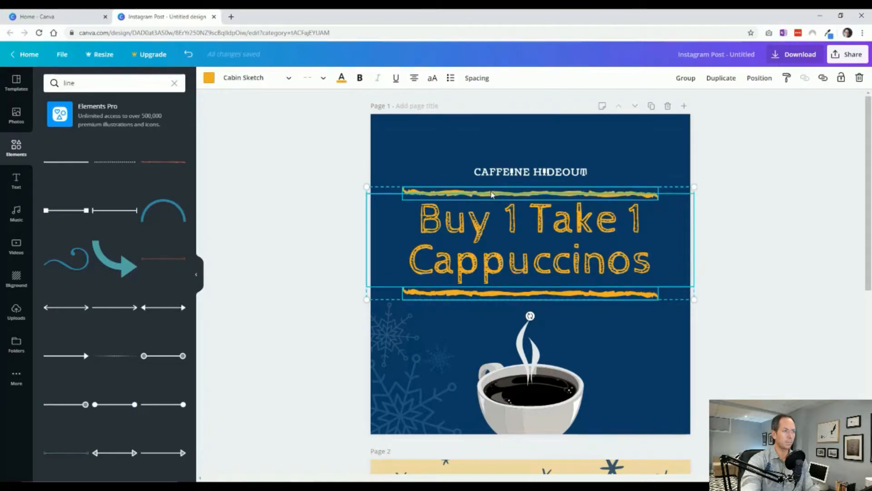
{"action": "left_click", "coordinate": [498, 173], "text": "shift"}
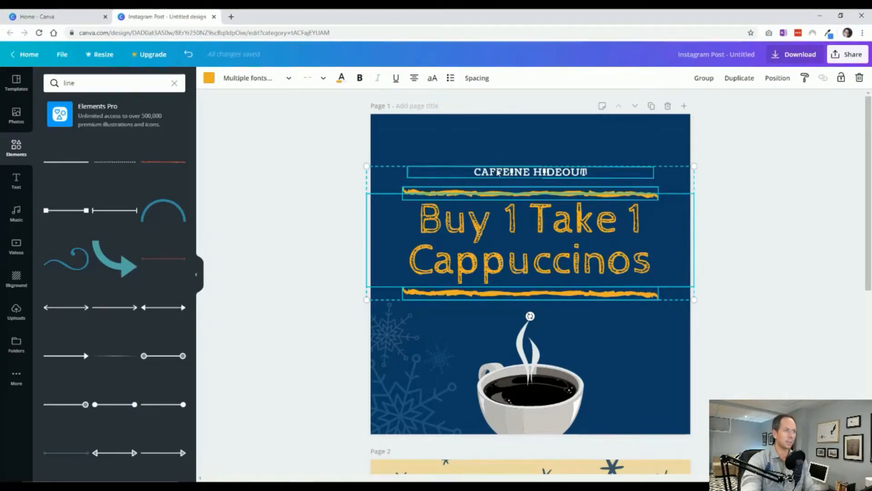
{"action": "left_click", "coordinate": [325, 275]}
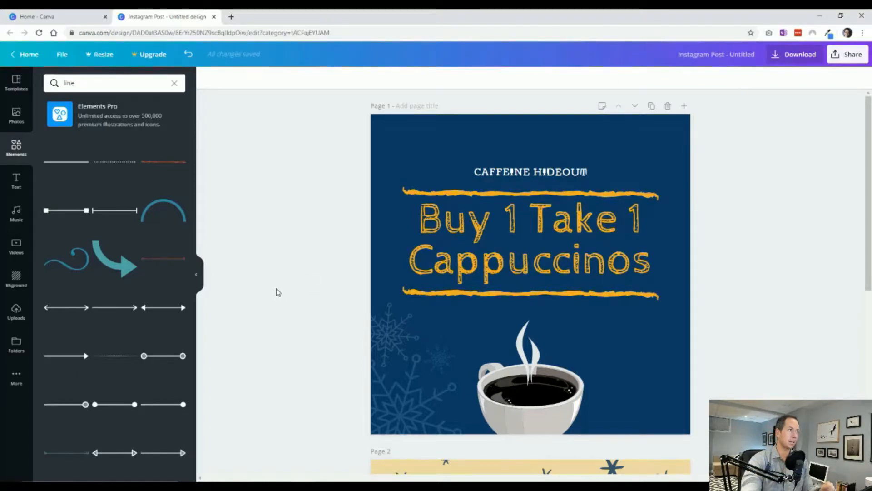
Undo the duplicated brush line and the orange recoloring of the remaining line.
{"action": "left_click", "coordinate": [187, 55]}
{"action": "left_click", "coordinate": [187, 55]}
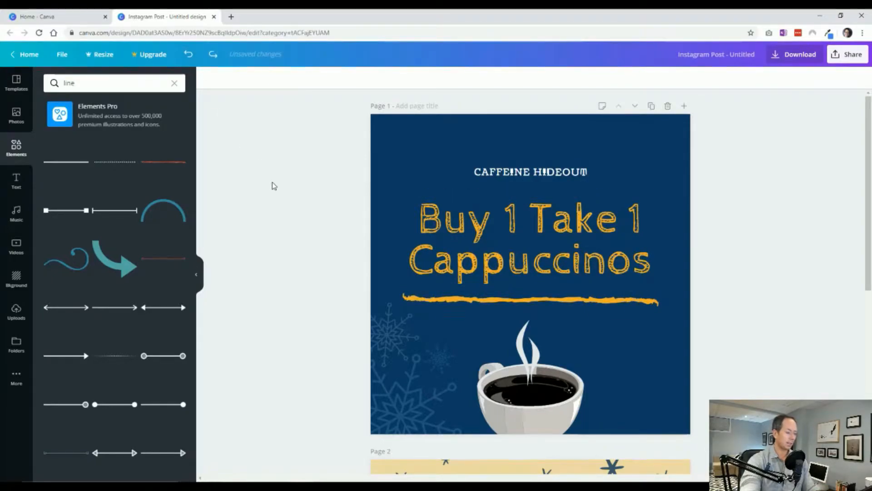
{"action": "key", "text": "ctrl+z"}
{"action": "key", "text": "ctrl+z"}
{"action": "key", "text": "ctrl+z"}
{"action": "key", "text": "ctrl+z"}
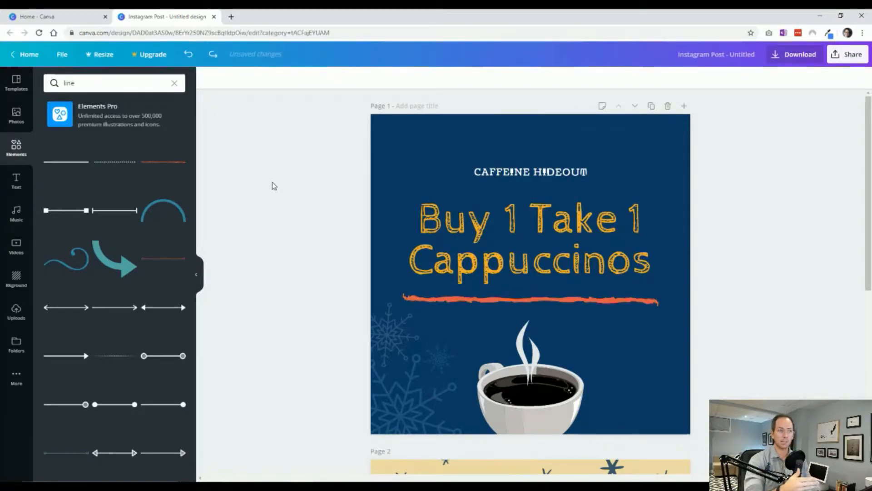
Undo the added line and the heading's resizing, spacing and font changes, back to the orange Yellowtail heading.
{"action": "key", "text": "ctrl+z"}
{"action": "key", "text": "ctrl+z"}
{"action": "key", "text": "ctrl+z"}
{"action": "key", "text": "ctrl+z"}
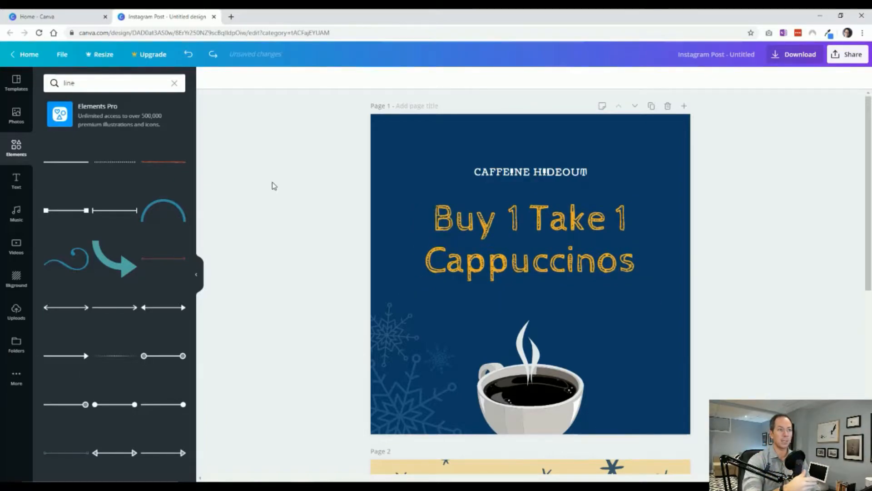
{"action": "key", "text": "ctrl+z"}
{"action": "key", "text": "ctrl+z"}
{"action": "key", "text": "ctrl+z"}
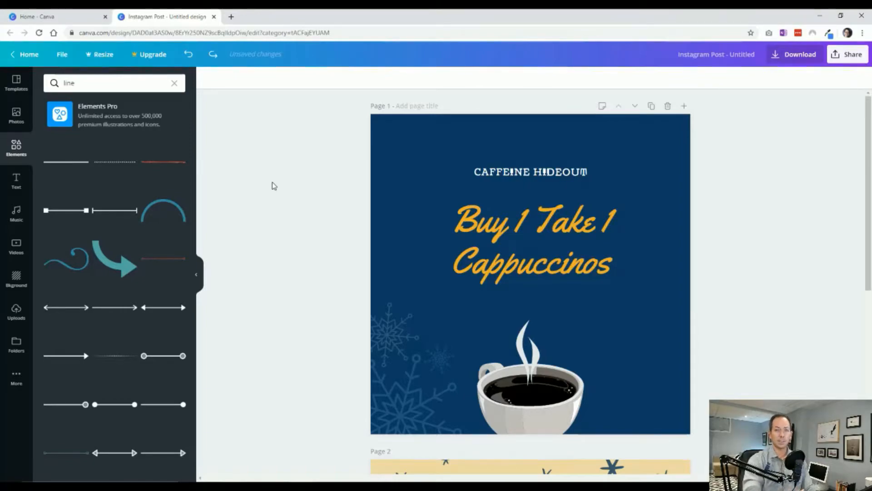
Undo the heading's orange recoloring, the text block's move, the tagline's deletion and the removal of the snowflakes.
{"action": "key", "text": "ctrl+z"}
{"action": "key", "text": "ctrl+z"}
{"action": "key", "text": "ctrl+z"}
{"action": "key", "text": "ctrl+z"}
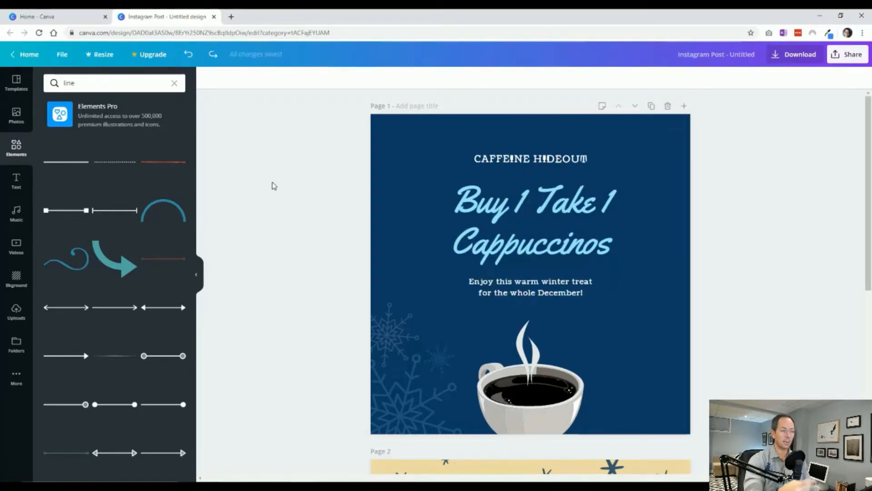
{"action": "key", "text": "ctrl+z"}
{"action": "key", "text": "ctrl+z"}
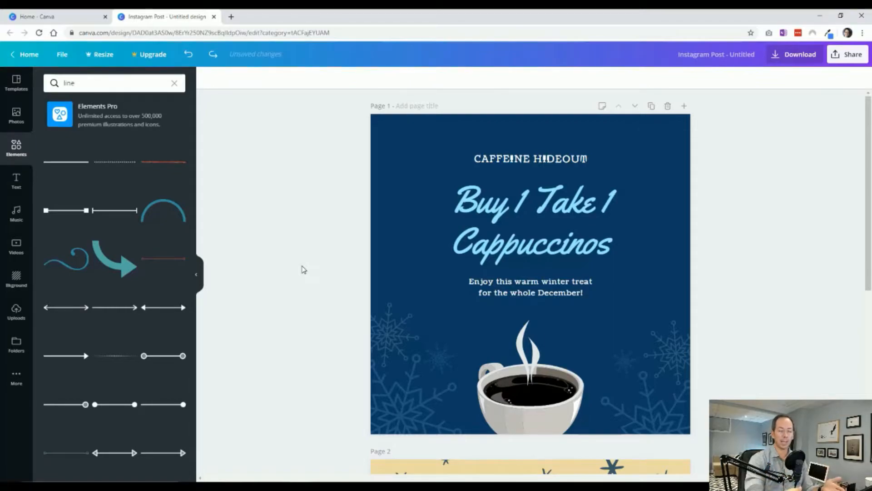
{"action": "left_click", "coordinate": [504, 283]}
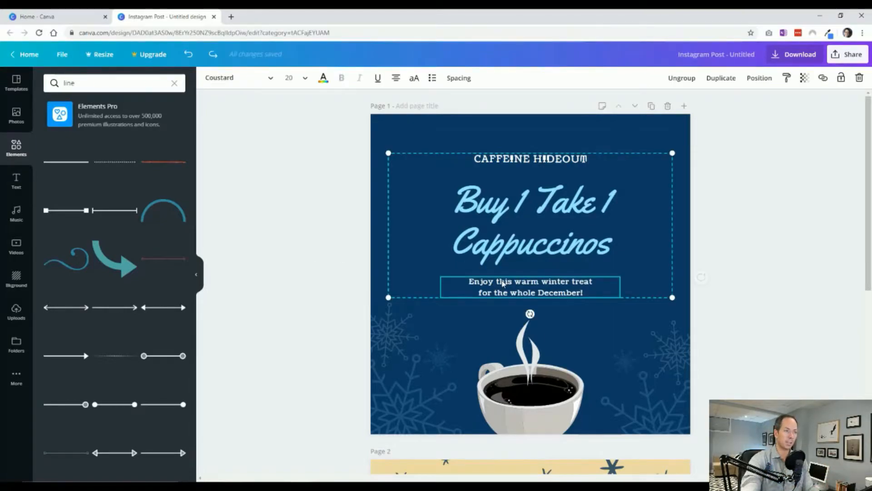
{"action": "key", "text": "Delete"}
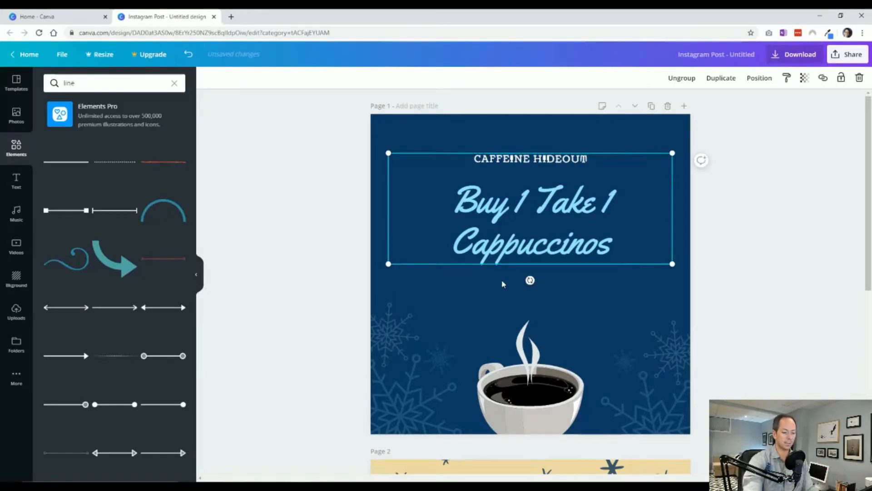
{"action": "key", "text": "Delete"}
{"action": "key", "text": "ctrl+z"}
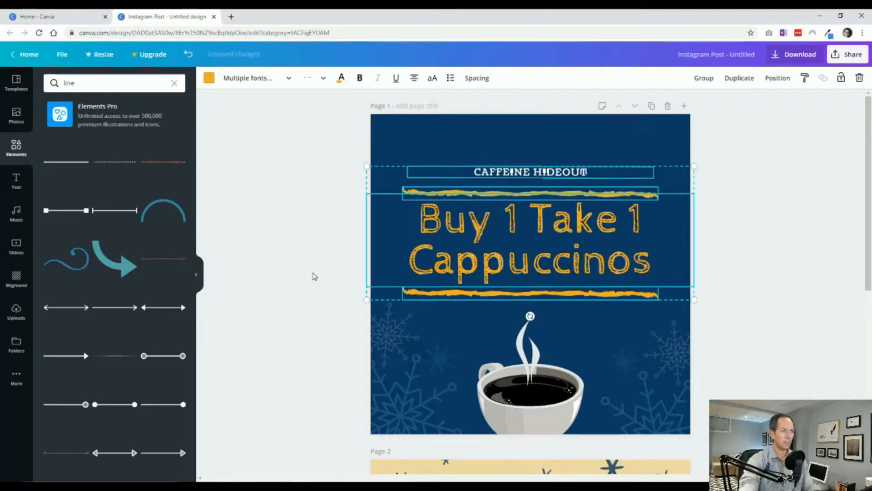
{"action": "key", "text": "ctrl+z"}
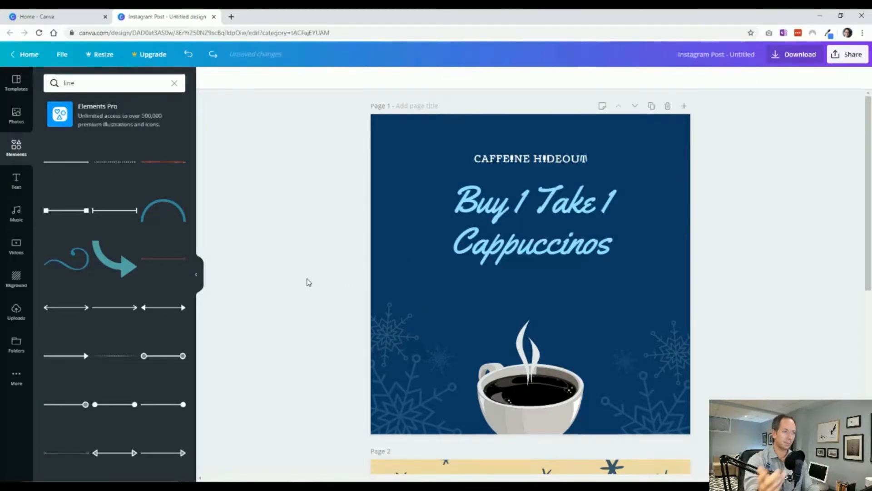
{"action": "key", "text": "ctrl+z"}
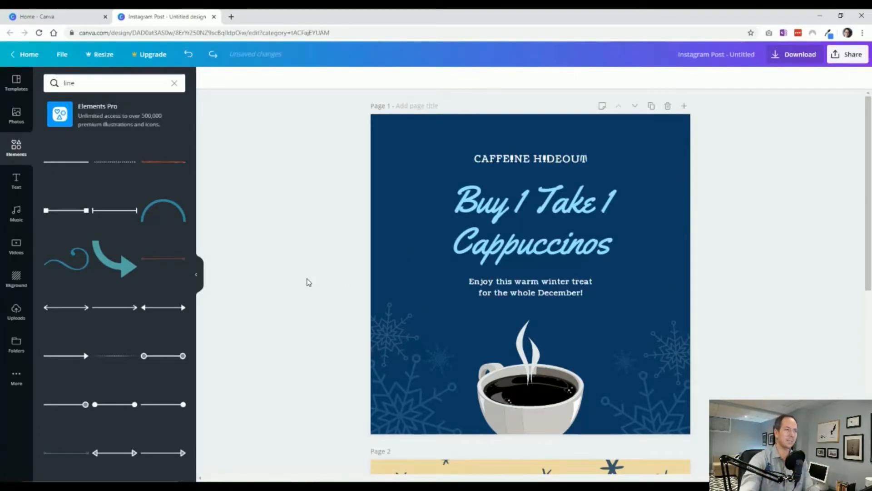
Ungroup the text block and delete its CAFFEINE HIDEOUT title and light blue heading, keeping the tagline.
{"action": "left_click", "coordinate": [557, 285]}
{"action": "right_click", "coordinate": [557, 285]}
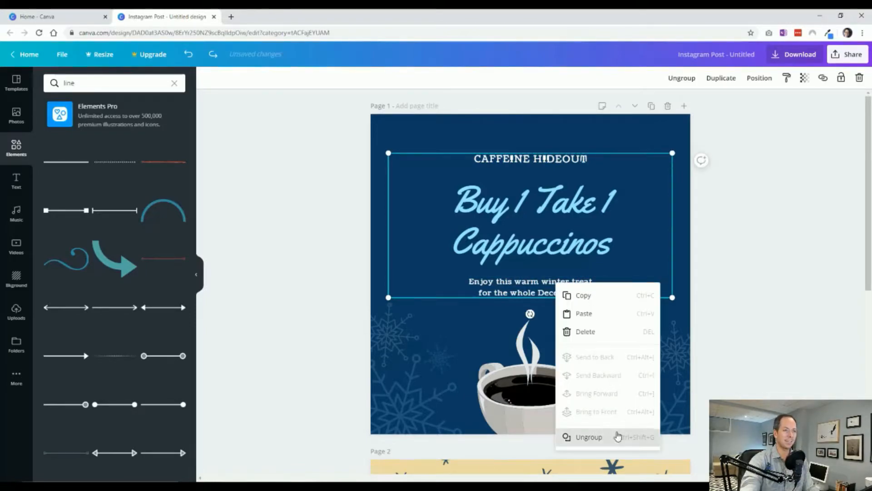
{"action": "left_click", "coordinate": [608, 437]}
{"action": "left_click", "coordinate": [562, 196]}
{"action": "left_click", "coordinate": [562, 163], "text": "shift"}
{"action": "key", "text": "Delete"}
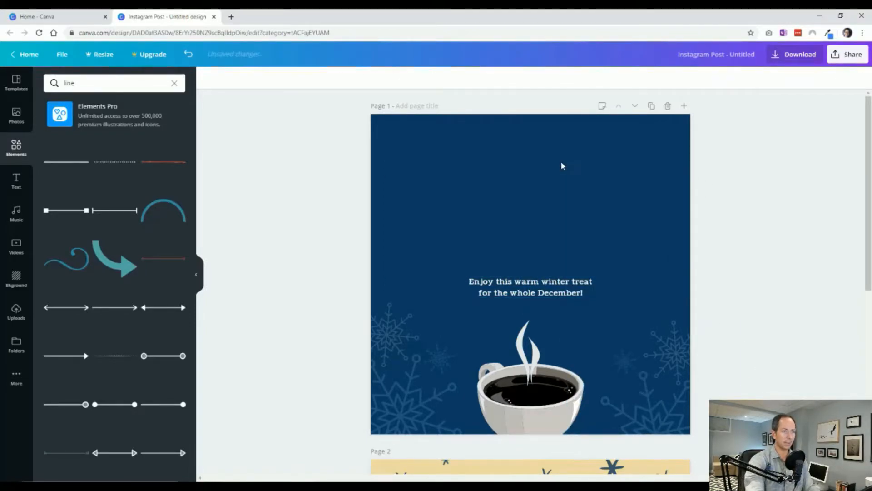
Paste the copied title, brush lines and orange heading, and send the heading to the back.
{"action": "key", "text": "ctrl+z"}
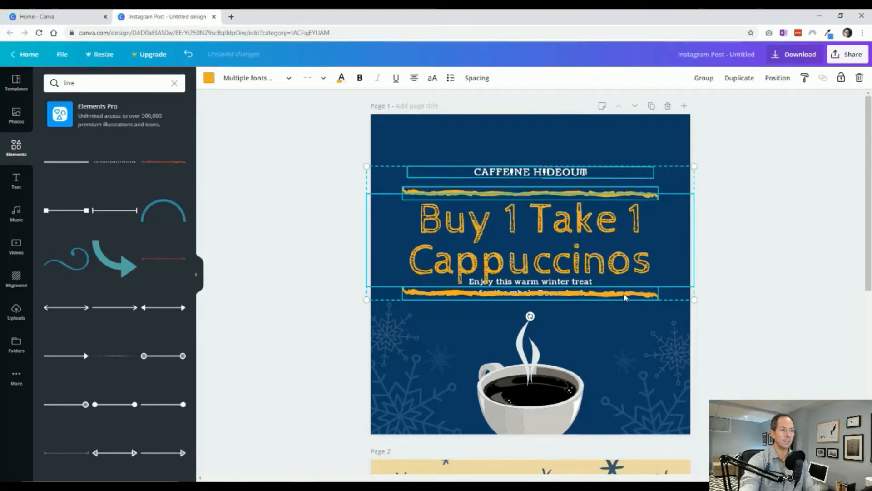
{"action": "left_click", "coordinate": [575, 284]}
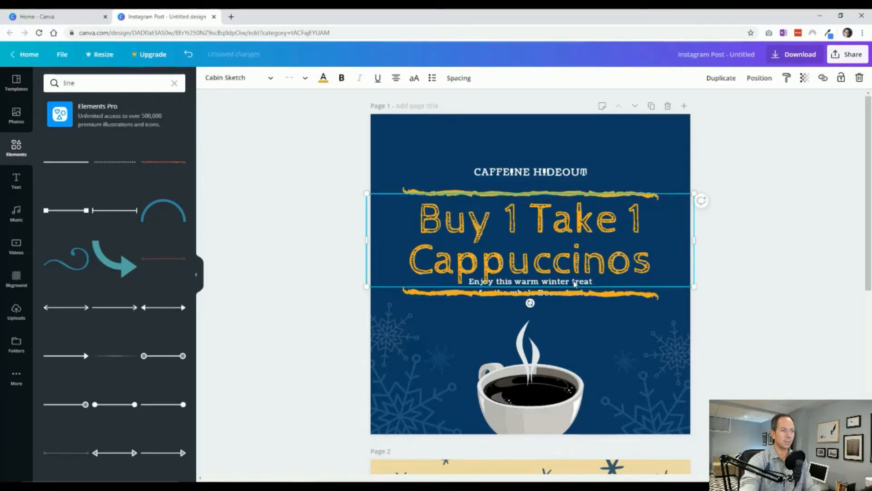
{"action": "right_click", "coordinate": [567, 274]}
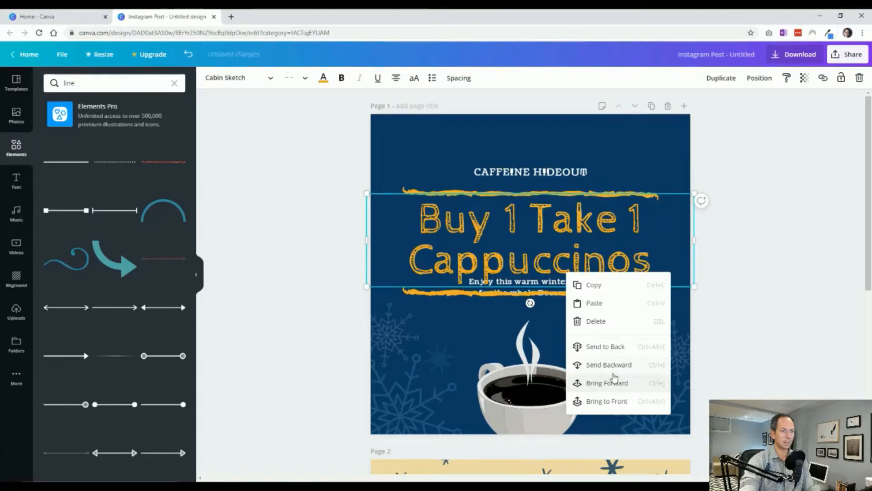
{"action": "left_click", "coordinate": [613, 347]}
Move the tagline just below the lower brush line and shift it, the heading, both lines and the title upward together.
{"action": "left_click_drag", "start_coordinate": [577, 280], "coordinate": [576, 305]}
{"action": "left_click", "coordinate": [571, 294], "text": "shift"}
{"action": "left_click", "coordinate": [568, 199], "text": "shift"}
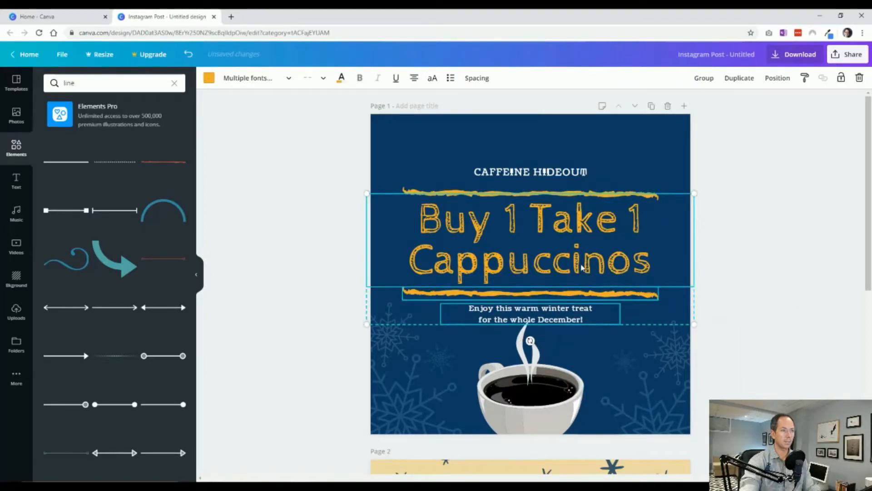
{"action": "left_click", "coordinate": [568, 191], "text": "shift"}
{"action": "left_click", "coordinate": [571, 172], "text": "shift"}
{"action": "left_click_drag", "start_coordinate": [571, 170], "coordinate": [570, 145]}
{"action": "left_click", "coordinate": [758, 240]}
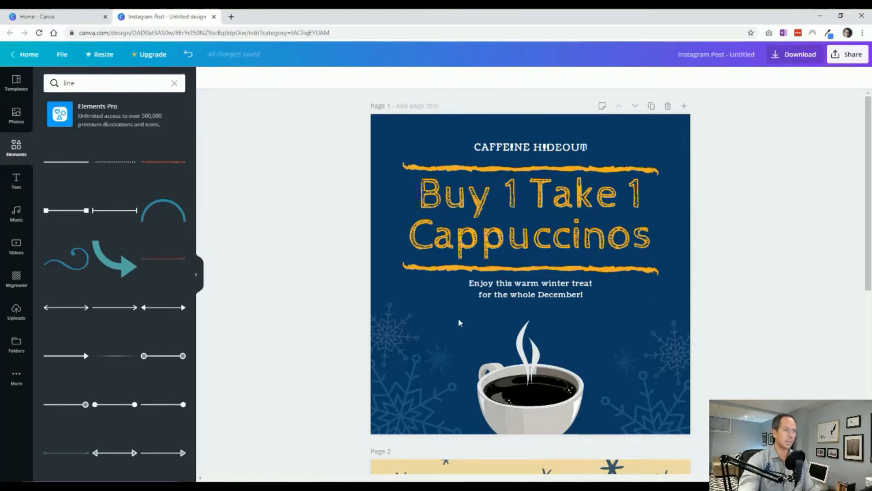
On page 2, delete five of the stars scattered above the MARGARITA TRIVIA title.
{"action": "scroll", "coordinate": [471, 322], "scroll_direction": "down", "scroll_amount": 7}
{"action": "scroll", "coordinate": [287, 327], "scroll_direction": "down", "scroll_amount": 1}
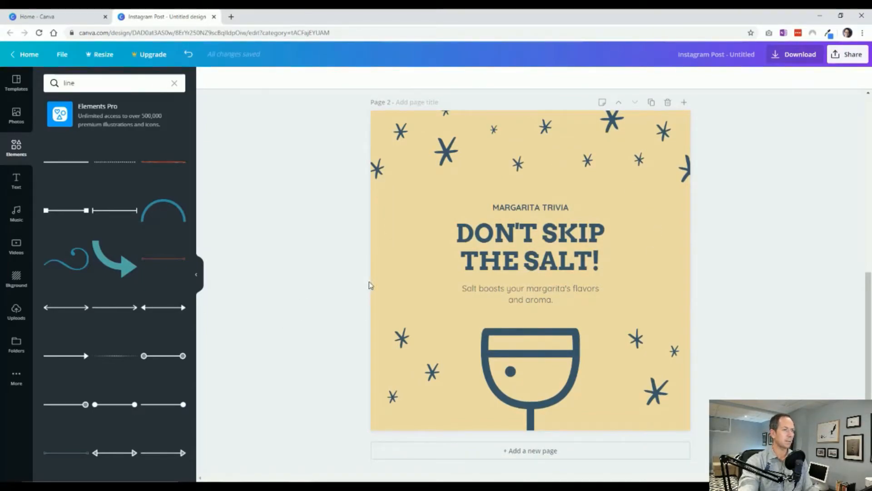
{"action": "left_click", "coordinate": [402, 131]}
{"action": "left_click_drag", "start_coordinate": [403, 130], "coordinate": [521, 160]}
{"action": "key", "text": "Delete"}
{"action": "left_click", "coordinate": [546, 128]}
{"action": "key", "text": "Delete"}
{"action": "left_click", "coordinate": [639, 159]}
{"action": "left_click_drag", "start_coordinate": [640, 159], "coordinate": [666, 134]}
{"action": "key", "text": "Delete"}
Delete three of the stars beside the margarita glass.
{"action": "left_click", "coordinate": [637, 339]}
{"action": "key", "text": "Delete"}
{"action": "left_click", "coordinate": [432, 372]}
{"action": "key", "text": "Delete"}
{"action": "left_click", "coordinate": [393, 397]}
{"action": "key", "text": "Delete"}
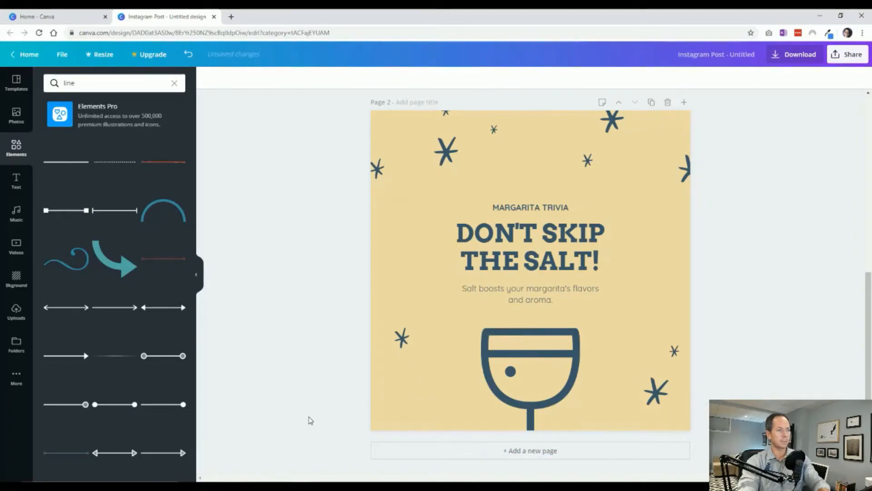
Ungroup the margarita text block into its title, heading and caption.
{"action": "left_click", "coordinate": [539, 258]}
{"action": "right_click", "coordinate": [564, 237]}
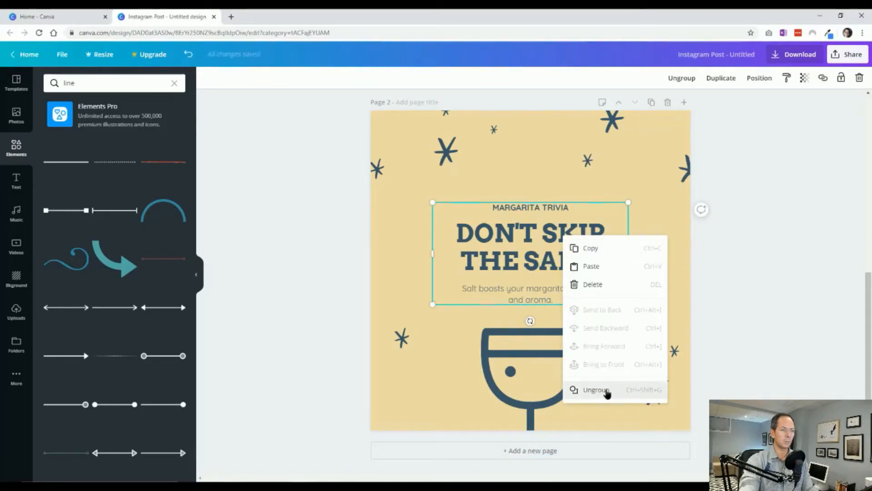
{"action": "left_click", "coordinate": [596, 390]}
{"action": "left_click", "coordinate": [805, 335]}
Set the DON'T SKIP THE SALT! heading to the Abys font and enlarge it to about size 88.
{"action": "left_click", "coordinate": [580, 249]}
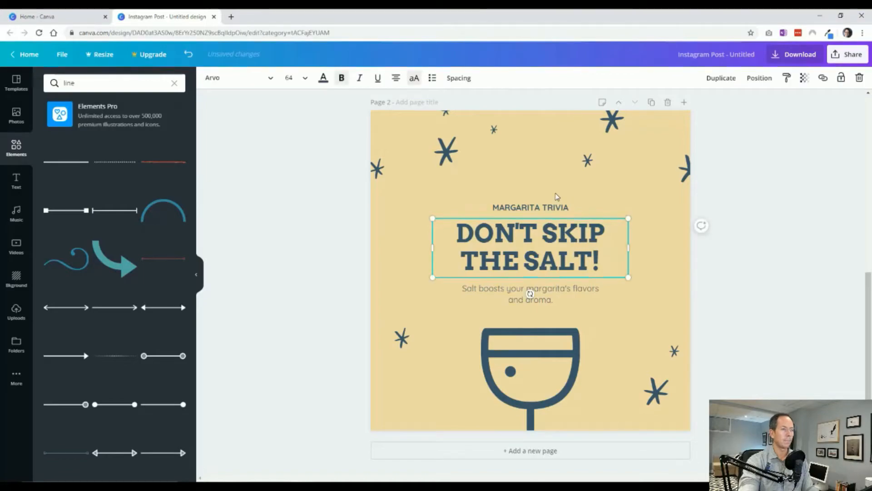
{"action": "left_click", "coordinate": [222, 79]}
{"action": "left_click", "coordinate": [135, 212]}
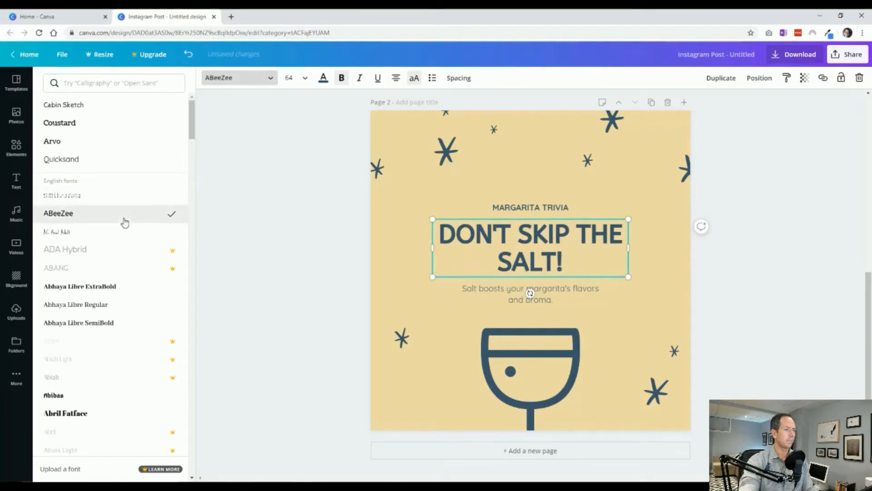
{"action": "scroll", "coordinate": [121, 227], "scroll_direction": "down", "scroll_amount": 10}
{"action": "scroll", "coordinate": [82, 185], "scroll_direction": "up", "scroll_amount": 3}
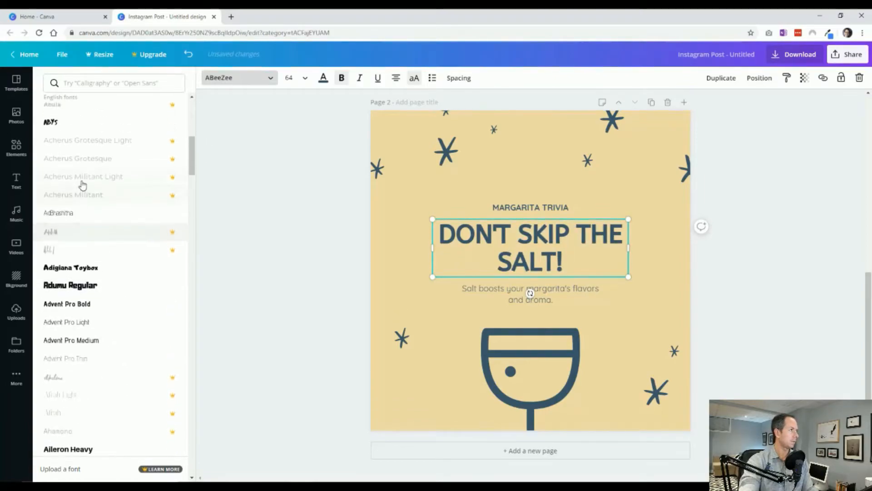
{"action": "left_click", "coordinate": [74, 123]}
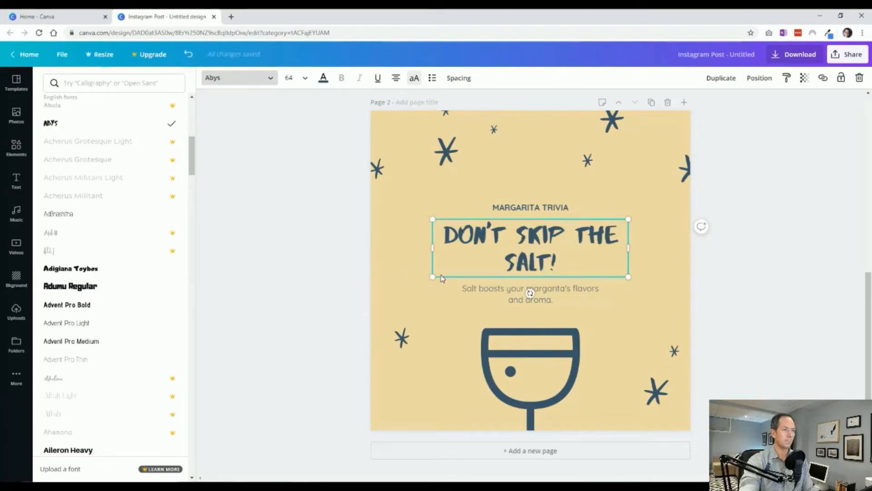
{"action": "left_click_drag", "start_coordinate": [426, 280], "coordinate": [390, 290]}
{"action": "left_click", "coordinate": [295, 316]}
Nudge the MARGARITA TRIVIA title slightly up and the caption slightly down to clear the enlarged heading.
{"action": "left_click", "coordinate": [555, 207]}
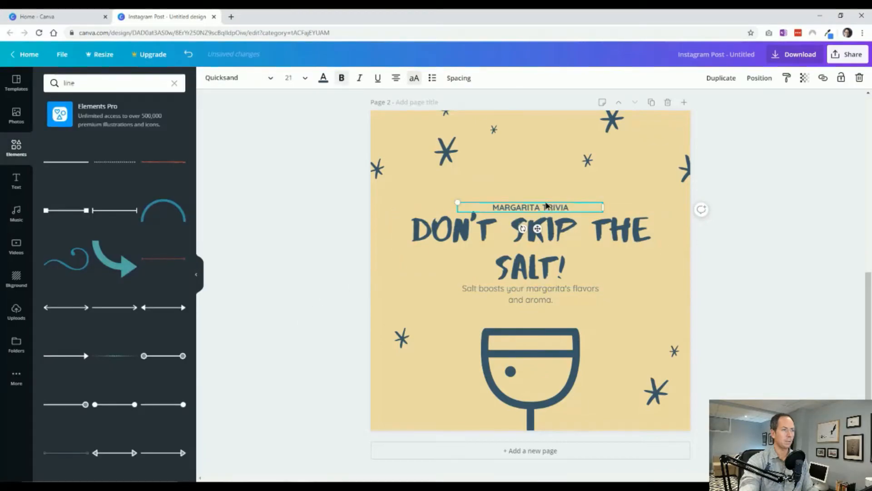
{"action": "left_click_drag", "start_coordinate": [547, 205], "coordinate": [547, 202]}
{"action": "left_click", "coordinate": [527, 290]}
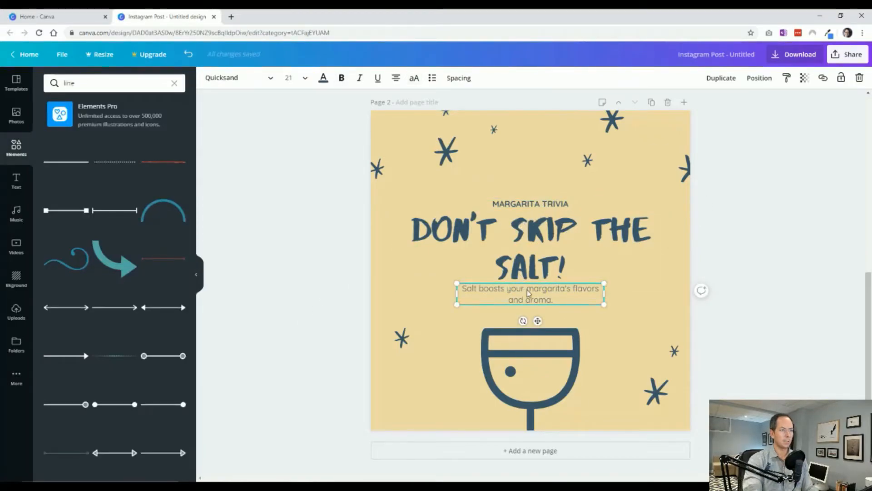
{"action": "left_click_drag", "start_coordinate": [527, 290], "coordinate": [528, 292]}
{"action": "left_click", "coordinate": [296, 268]}
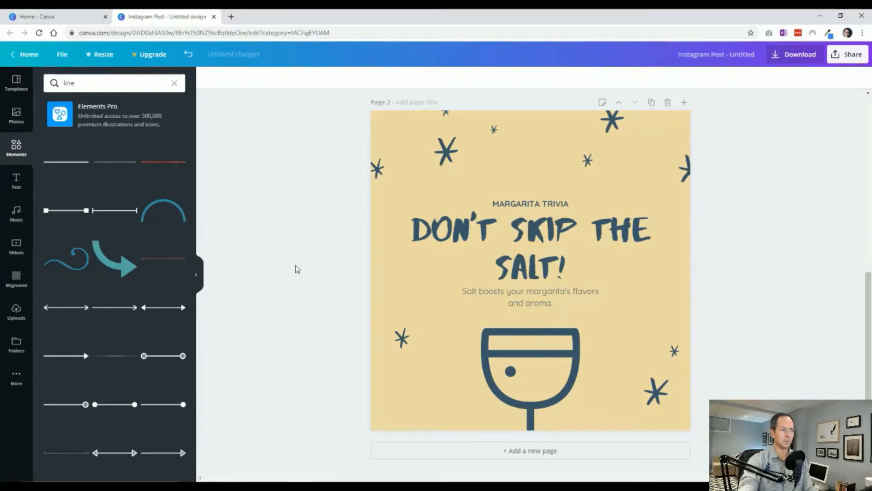
Search the elements for "square" and place a solid square over the middle of page 2.
{"action": "left_click", "coordinate": [89, 84]}
{"action": "type", "text": "squar"}
{"action": "key", "text": "BackSpace"}
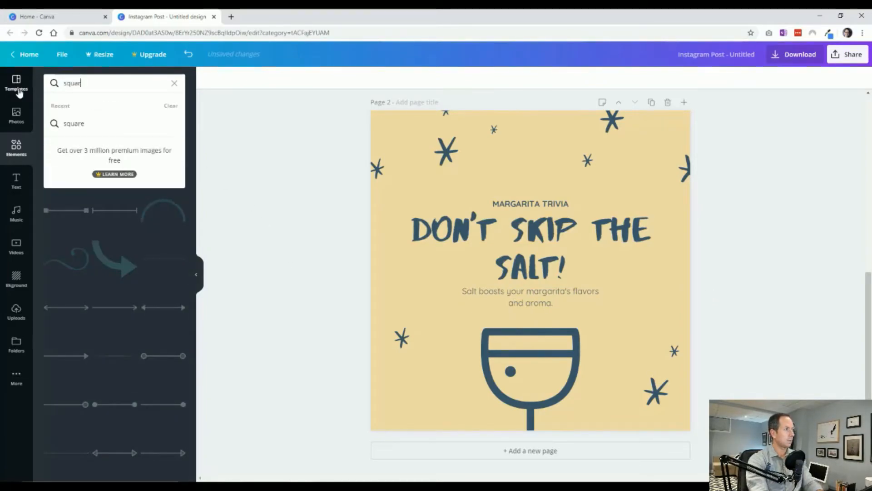
{"action": "type", "text": "re"}
{"action": "key", "text": "Return"}
{"action": "left_click", "coordinate": [68, 171]}
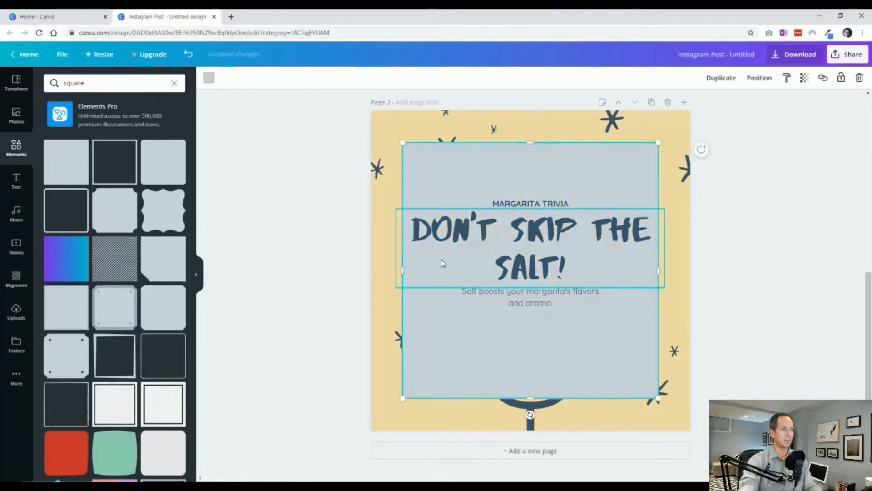
{"action": "left_click_drag", "start_coordinate": [433, 177], "coordinate": [427, 173]}
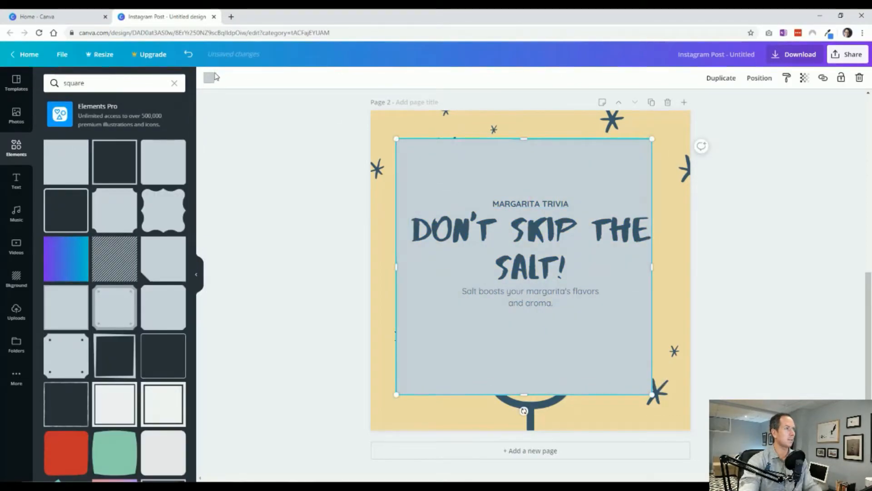
Recolor the square in the heading's dark slate blue and set its transparency to 20.
{"action": "left_click", "coordinate": [210, 78]}
{"action": "left_click", "coordinate": [78, 168]}
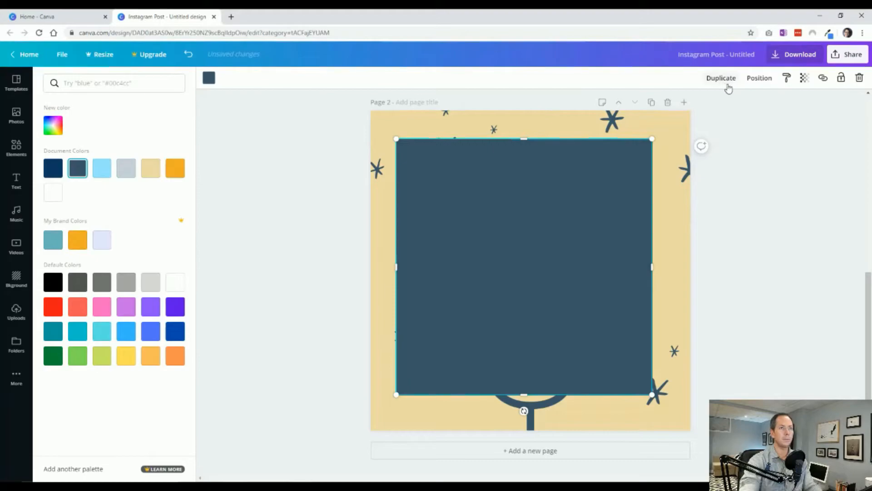
{"action": "left_click", "coordinate": [805, 77]}
{"action": "left_click_drag", "start_coordinate": [727, 103], "coordinate": [732, 103]}
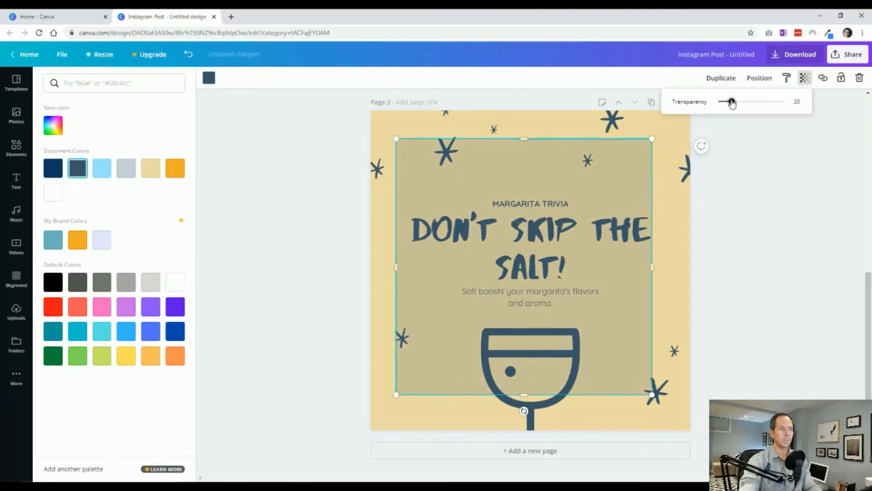
Send the square to the back and lower its upper edge to just below the MARGARITA TRIVIA title.
{"action": "right_click", "coordinate": [410, 187]}
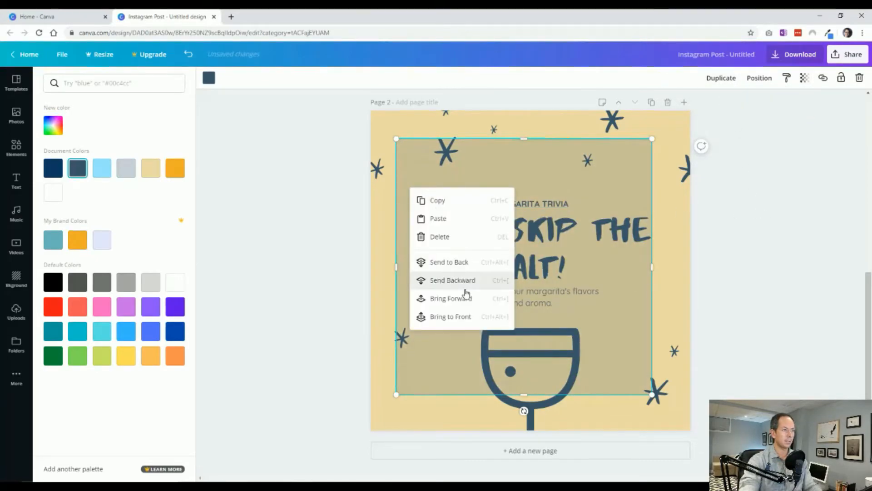
{"action": "left_click", "coordinate": [468, 262]}
{"action": "left_click_drag", "start_coordinate": [528, 142], "coordinate": [532, 202]}
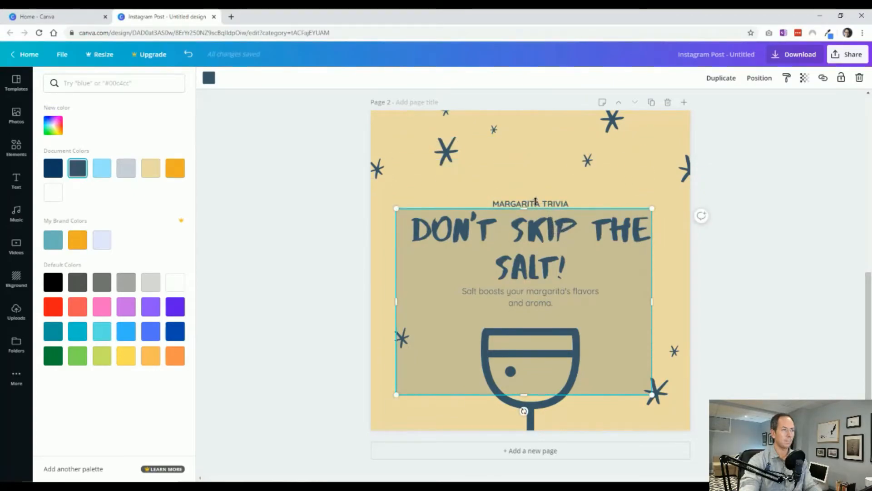
{"action": "key", "text": "Escape"}
Nudge the MARGARITA TRIVIA title up, clear of the tinted square.
{"action": "left_click", "coordinate": [558, 202]}
{"action": "key", "text": "Up"}
{"action": "key", "text": "Up"}
{"action": "key", "text": "Up"}
{"action": "key", "text": "Up"}
{"action": "key", "text": "Up"}
{"action": "key", "text": "Up"}
{"action": "key", "text": "Up"}
{"action": "key", "text": "Up"}
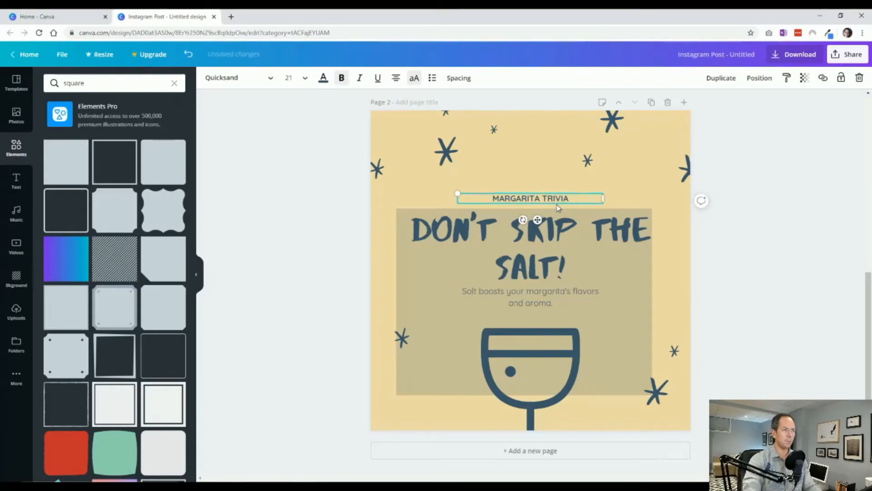
Nudge the tinted square slightly up and to the right behind the heading.
{"action": "left_click", "coordinate": [426, 305]}
{"action": "key", "text": "Up"}
{"action": "key", "text": "Up"}
{"action": "key", "text": "Up"}
{"action": "key", "text": "Up"}
{"action": "key", "text": "Up"}
{"action": "key", "text": "Up"}
{"action": "key", "text": "Up"}
{"action": "key", "text": "Right"}
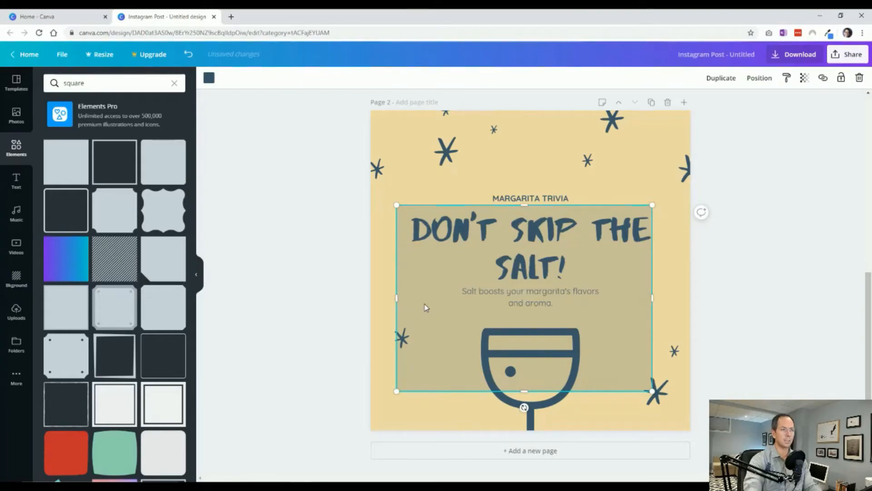
Reshape the tinted square into a band spanning the full page width and only as tall as the heading.
{"action": "left_click_drag", "start_coordinate": [392, 298], "coordinate": [371, 298]}
{"action": "left_click_drag", "start_coordinate": [515, 389], "coordinate": [521, 286]}
{"action": "left_click_drag", "start_coordinate": [655, 245], "coordinate": [740, 258]}
Align the MARGARITA TRIVIA title, the heading, the salt description and the tinted band on a common horizontal center.
{"action": "left_click", "coordinate": [549, 269]}
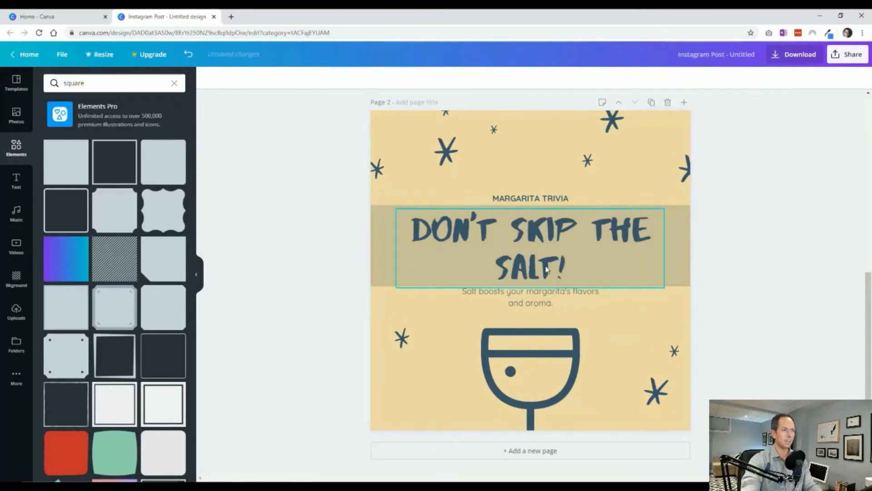
{"action": "left_click", "coordinate": [549, 269]}
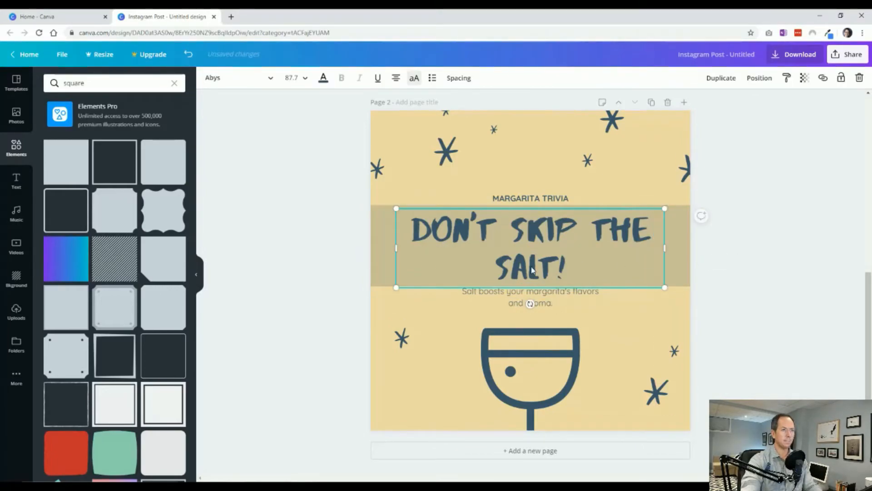
{"action": "left_click", "coordinate": [513, 305], "text": "shift"}
{"action": "left_click", "coordinate": [409, 223], "text": "shift"}
{"action": "left_click", "coordinate": [530, 199], "text": "shift"}
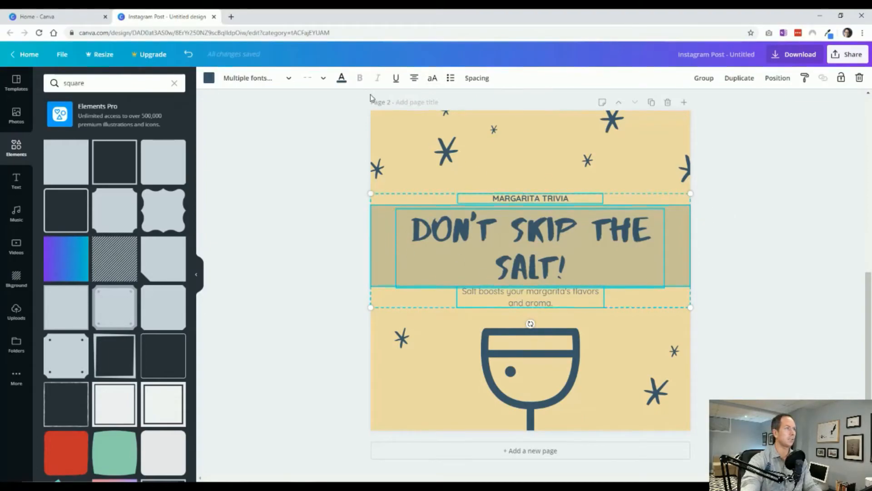
{"action": "left_click", "coordinate": [777, 83]}
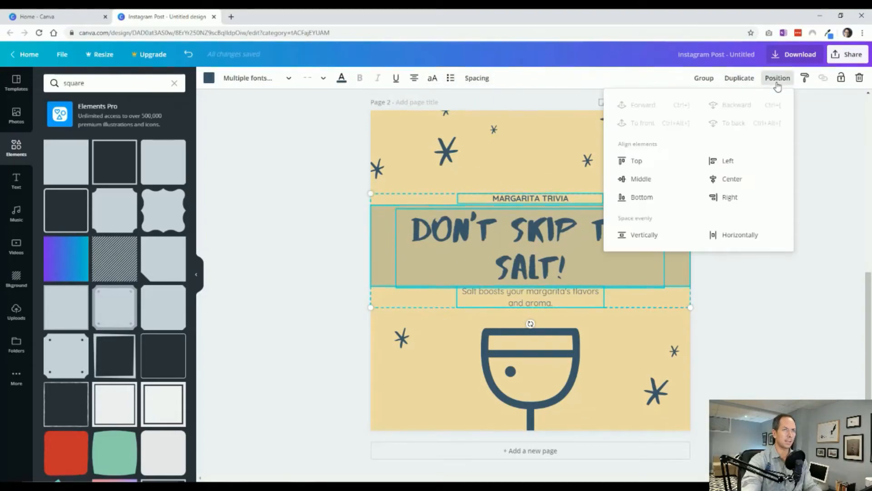
{"action": "left_click", "coordinate": [729, 178]}
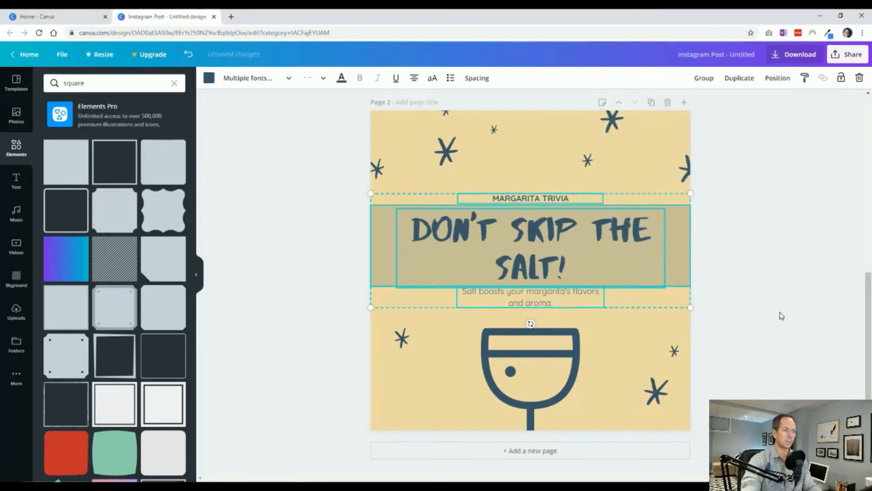
{"action": "left_click", "coordinate": [771, 320]}
Move the salt description slightly down and the MARGARITA TRIVIA title slightly up, so both clear the tinted band.
{"action": "left_click", "coordinate": [530, 303]}
{"action": "left_click_drag", "start_coordinate": [531, 303], "coordinate": [534, 309]}
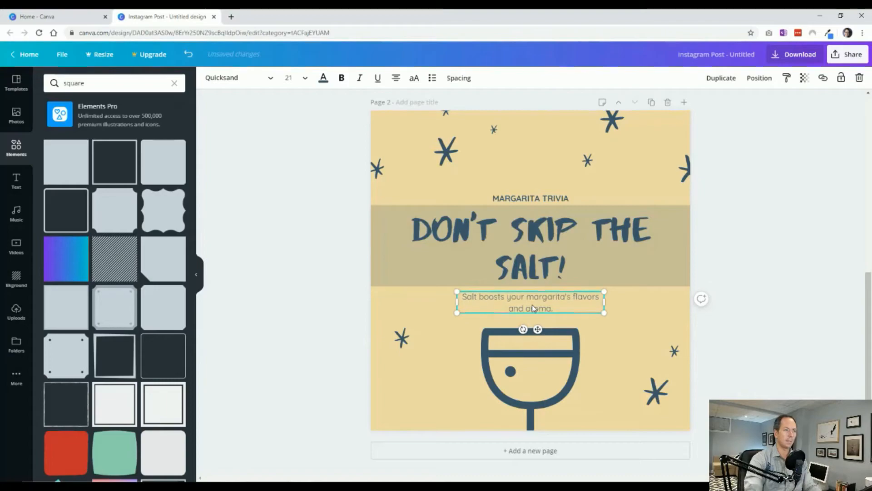
{"action": "left_click", "coordinate": [551, 202]}
{"action": "key", "text": "shift+Up"}
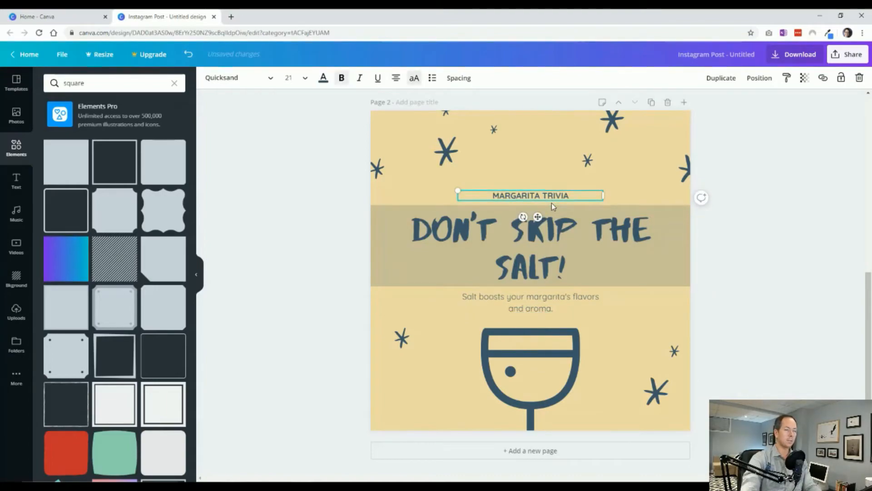
{"action": "left_click", "coordinate": [279, 267]}
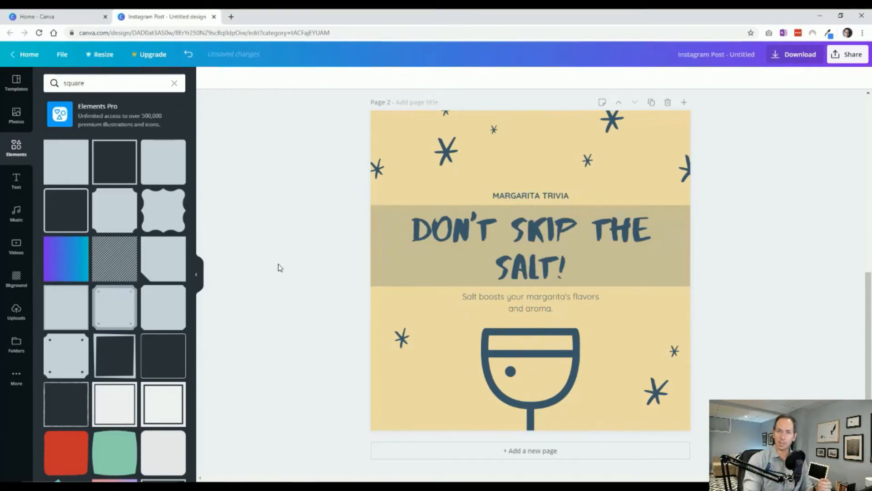
Copy the MARGARITA TRIVIA title, the heading, the tinted band and the salt description together.
{"action": "left_click", "coordinate": [517, 300]}
{"action": "left_click", "coordinate": [451, 274], "text": "shift"}
{"action": "left_click", "coordinate": [383, 263], "text": "shift"}
{"action": "left_click", "coordinate": [509, 196], "text": "shift"}
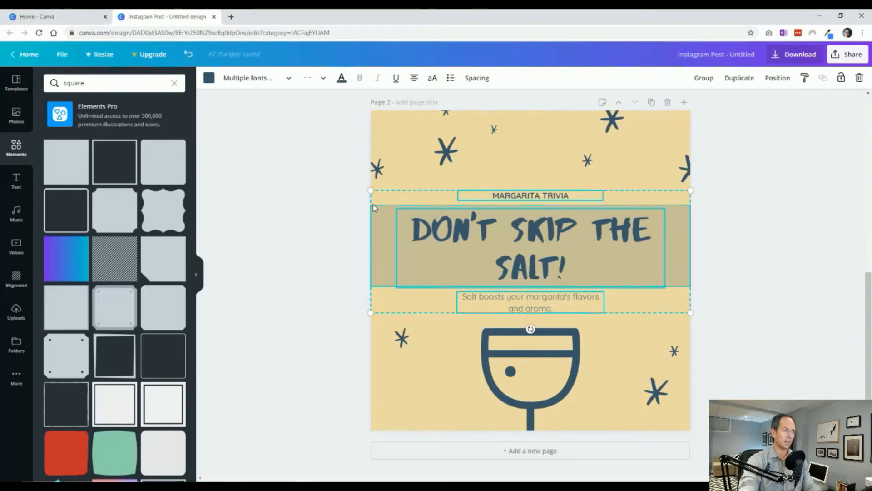
{"action": "left_click", "coordinate": [330, 228]}
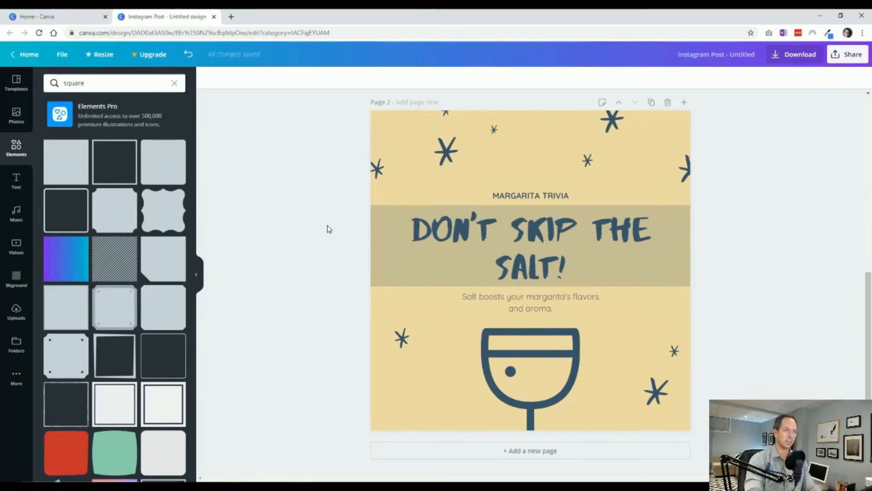
Undo the edits on page 2 back to the template's original text block and full set of stars.
{"action": "key", "text": "ctrl+z"}
{"action": "key", "text": "ctrl+z"}
{"action": "key", "text": "ctrl+z"}
{"action": "key", "text": "ctrl+z"}
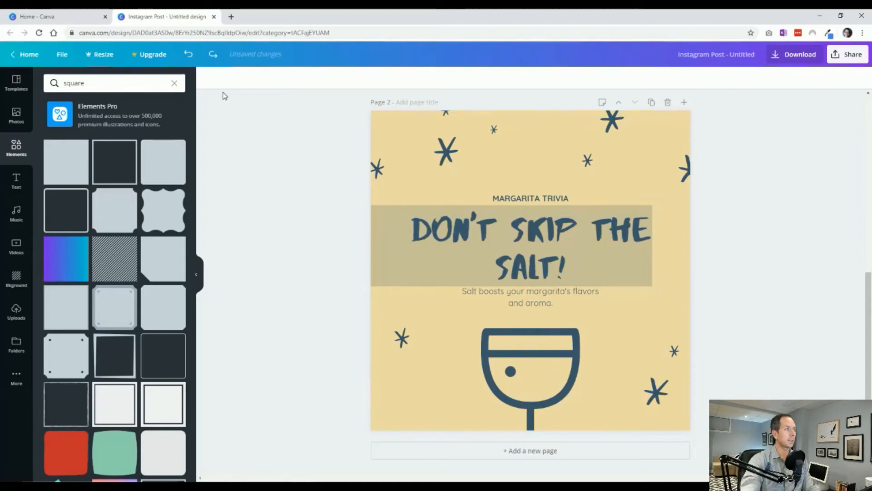
{"action": "left_click", "coordinate": [188, 54]}
{"action": "left_click", "coordinate": [189, 54]}
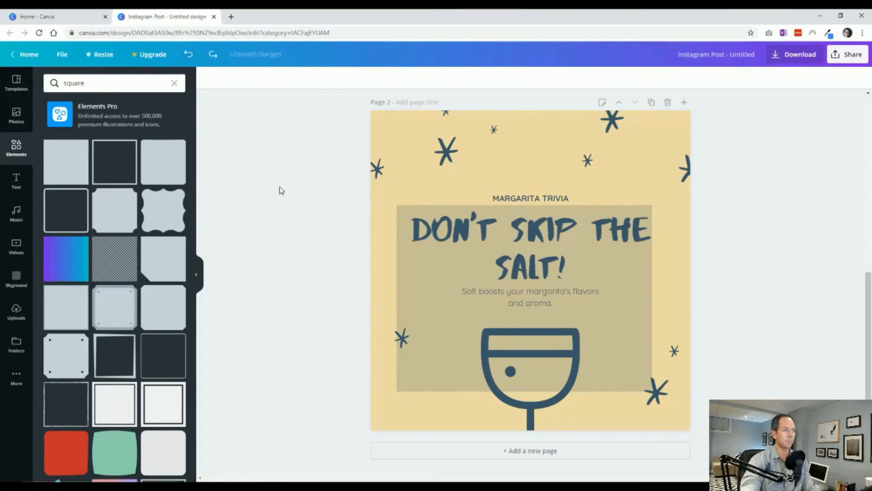
{"action": "key", "text": "ctrl+z"}
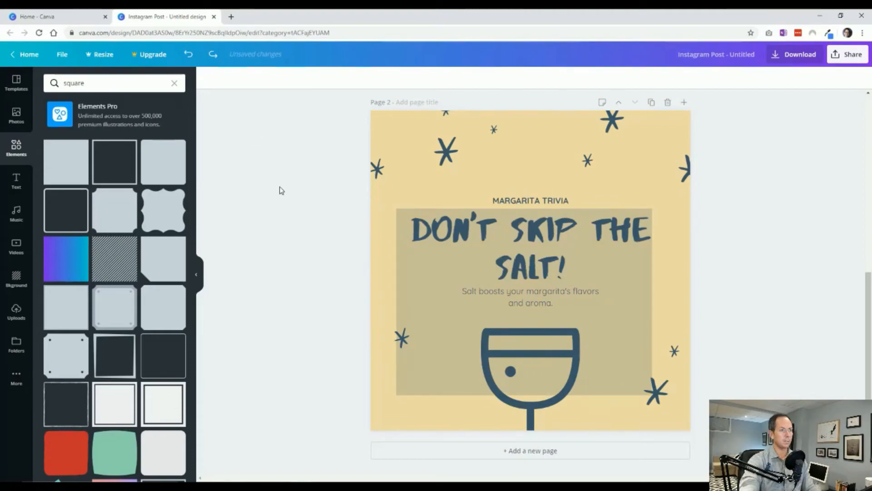
{"action": "key", "text": "ctrl+z"}
{"action": "key", "text": "ctrl+z"}
{"action": "key", "text": "ctrl+z"}
{"action": "key", "text": "ctrl+z"}
{"action": "key", "text": "ctrl+z"}
{"action": "key", "text": "ctrl+z"}
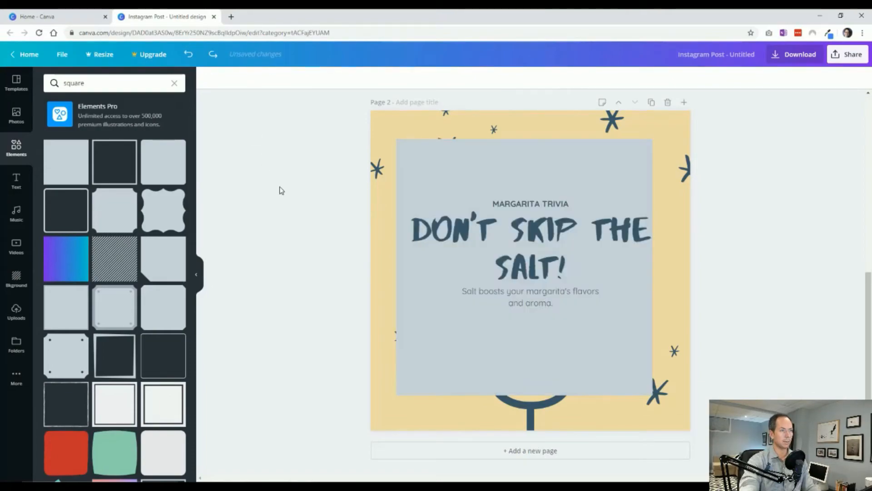
{"action": "key", "text": "ctrl+z"}
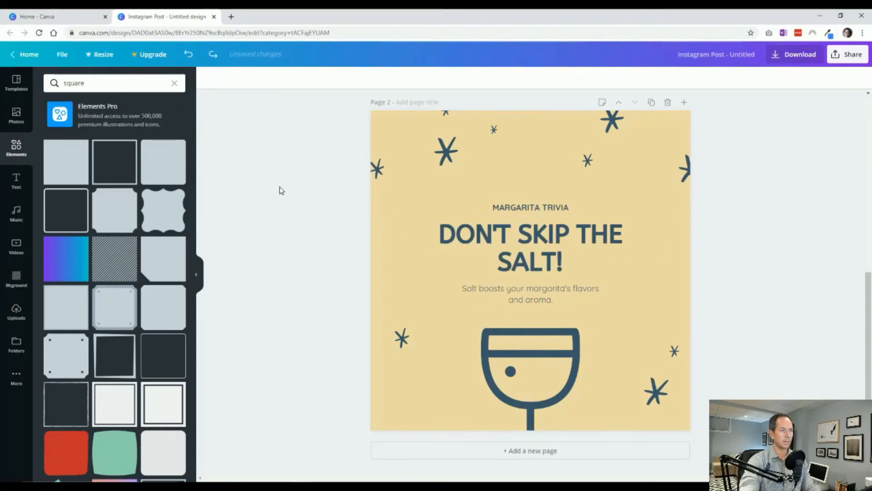
{"action": "key", "text": "ctrl+z"}
{"action": "key", "text": "ctrl+z"}
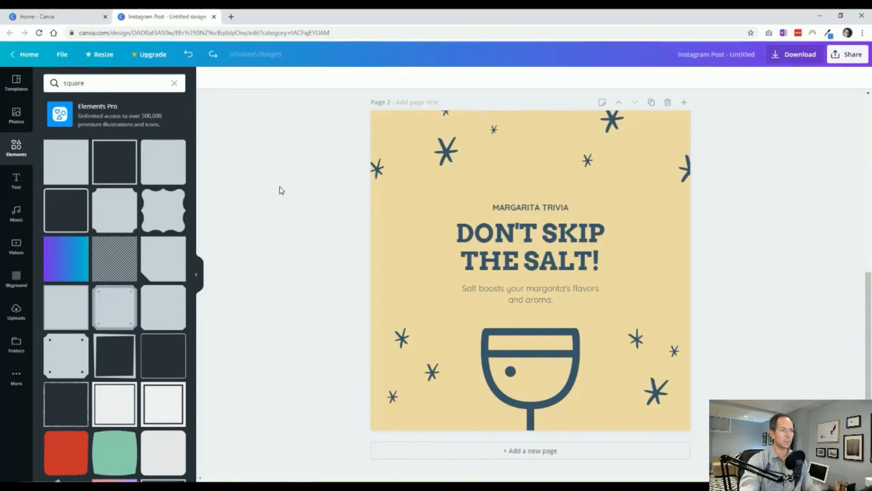
{"action": "key", "text": "ctrl+z"}
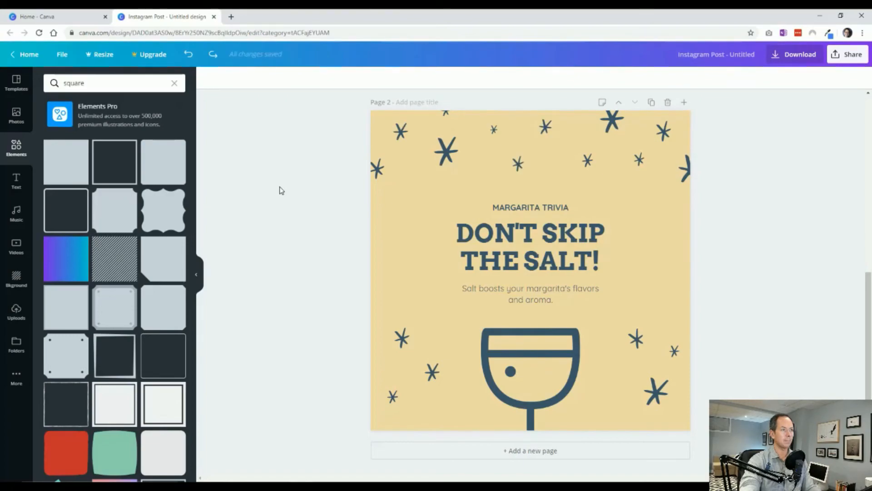
Delete the original text group, including the salt description, title and heading, from page 2.
{"action": "left_click", "coordinate": [533, 289]}
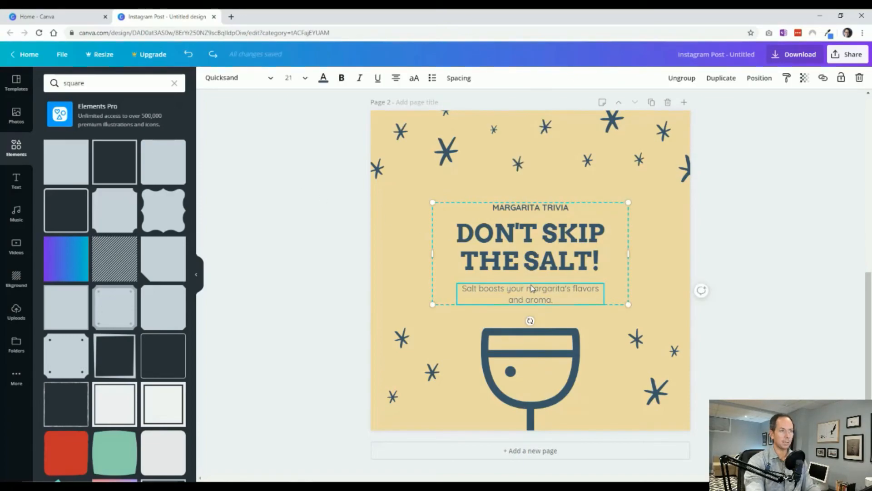
{"action": "key", "text": "Delete"}
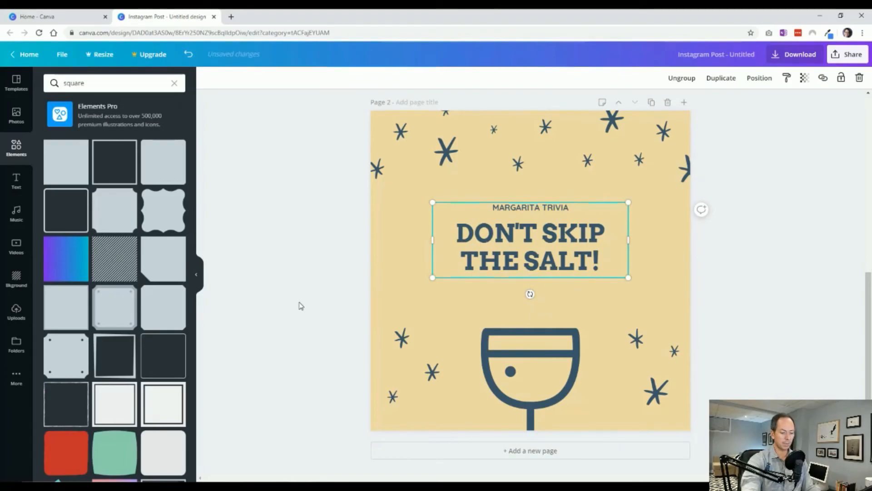
{"action": "key", "text": "Delete"}
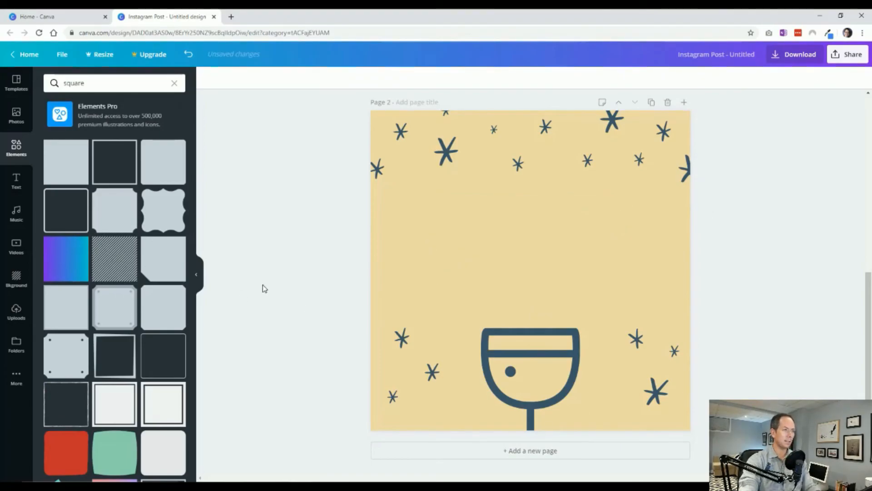
Paste the copied title, restyled heading, tinted band and salt description onto page 2 and deselect them.
{"action": "key", "text": "ctrl+z"}
{"action": "key", "text": "ctrl+z"}
{"action": "left_click", "coordinate": [248, 335]}
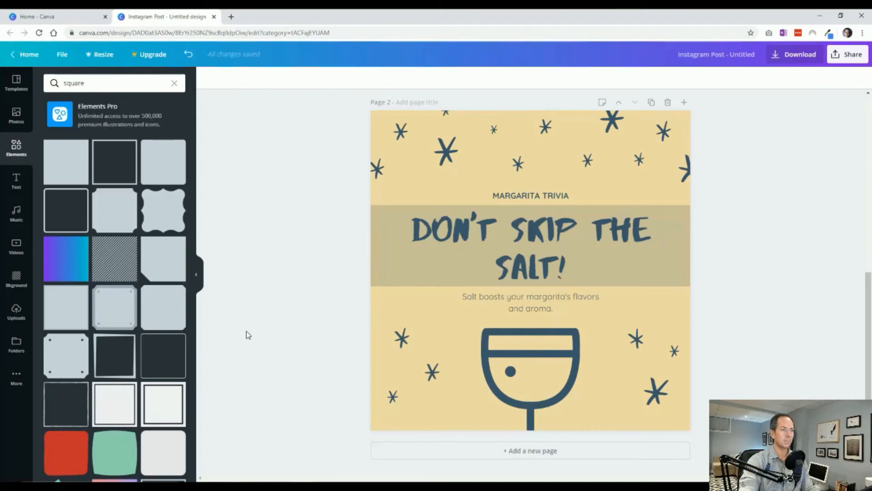